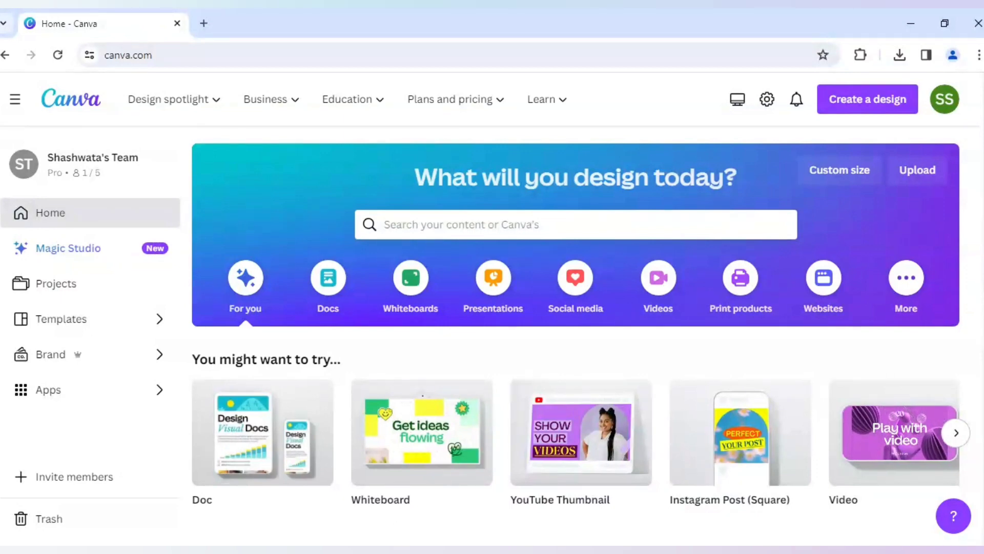
- Create a blank YouTube Thumbnail design and open the elements library
mouse_move(589, 420)
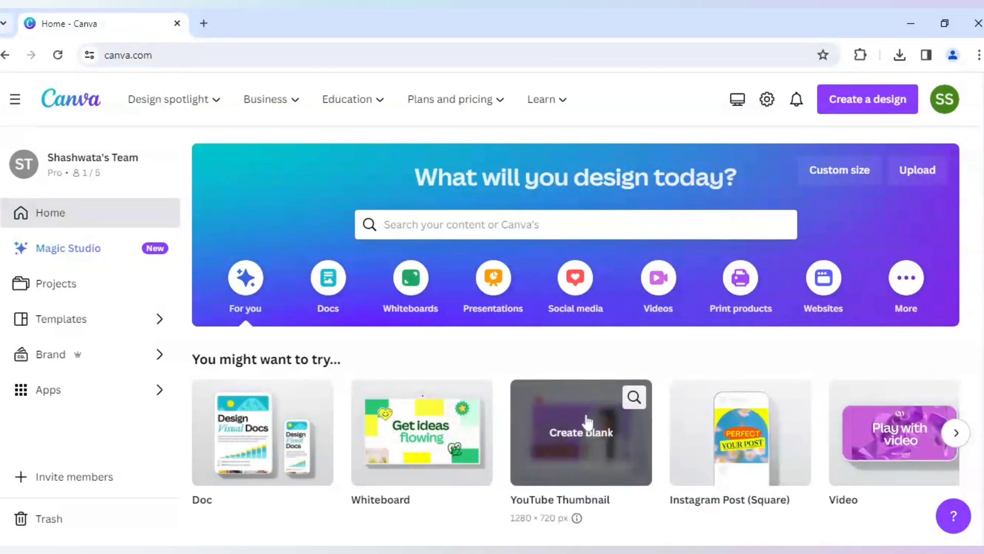
left_click(586, 430)
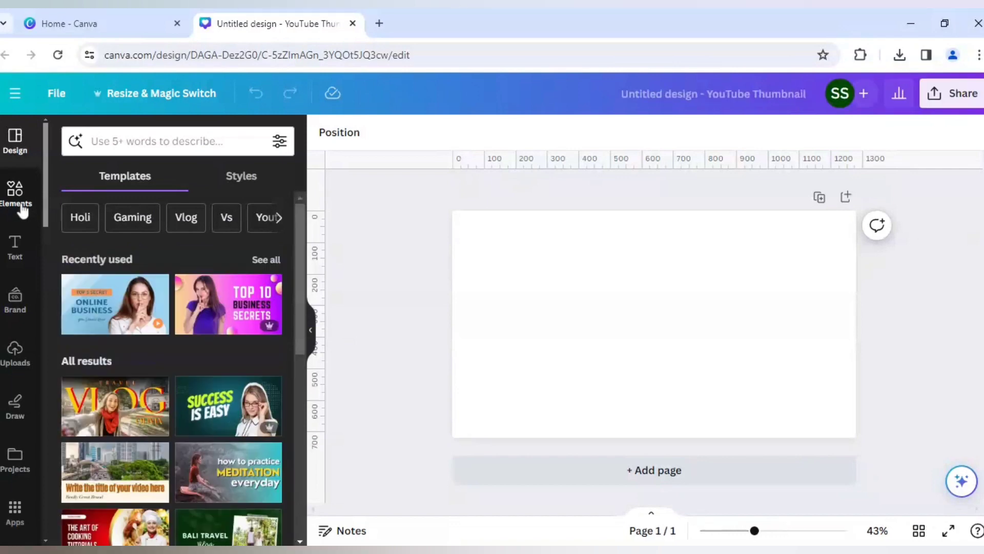
left_click(22, 208)
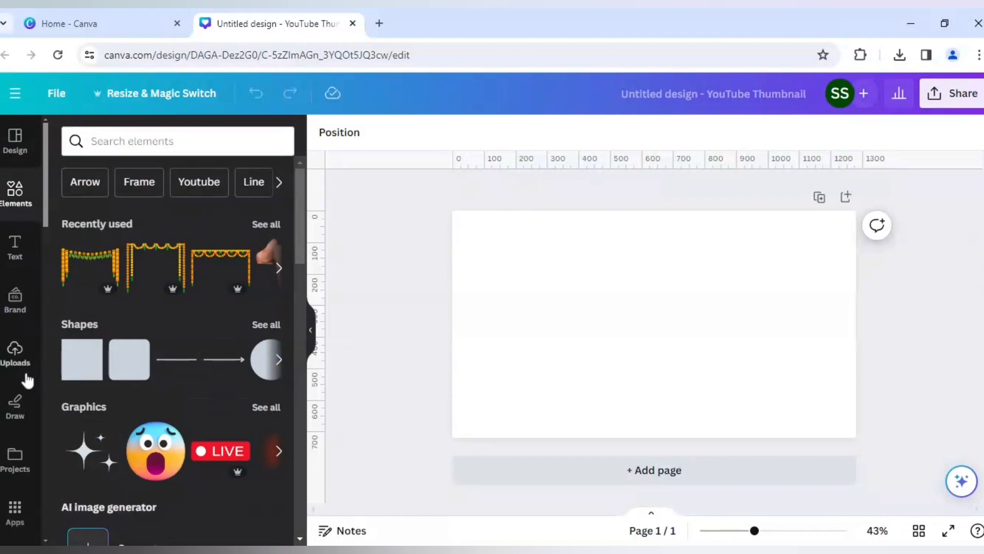
scroll(26, 378, "down", 3)
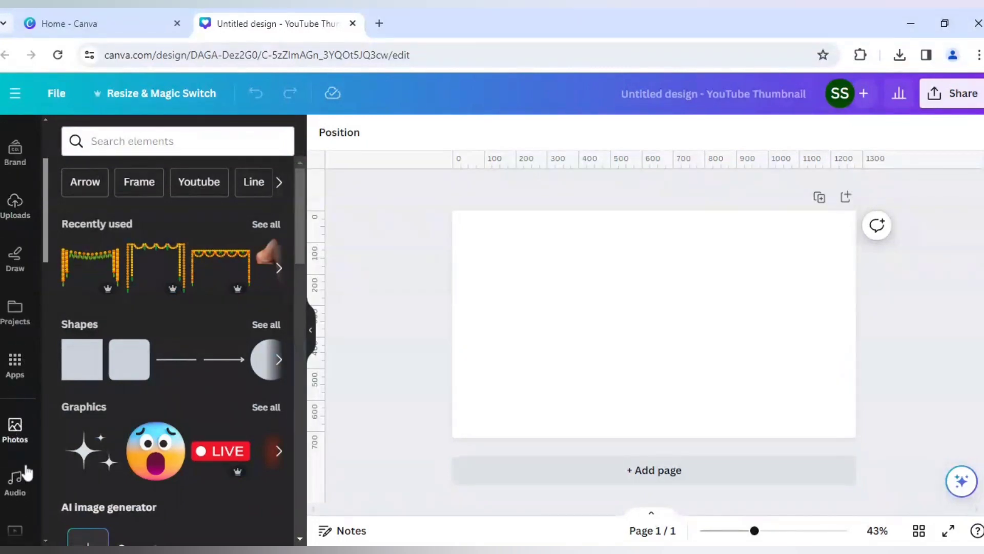
scroll(22, 446, "up", 3)
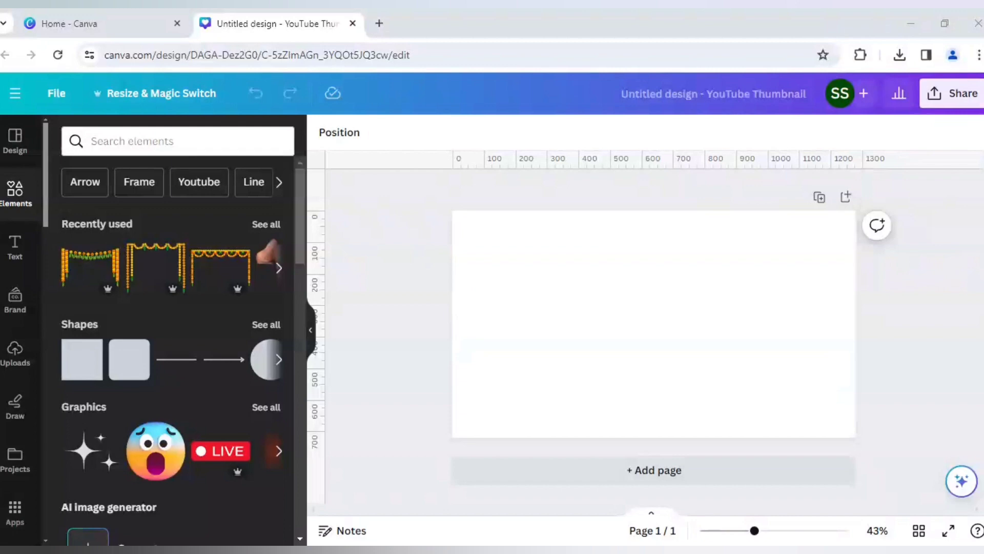
- Search the elements for "fantasy floating island" and show only photos
left_click(184, 143)
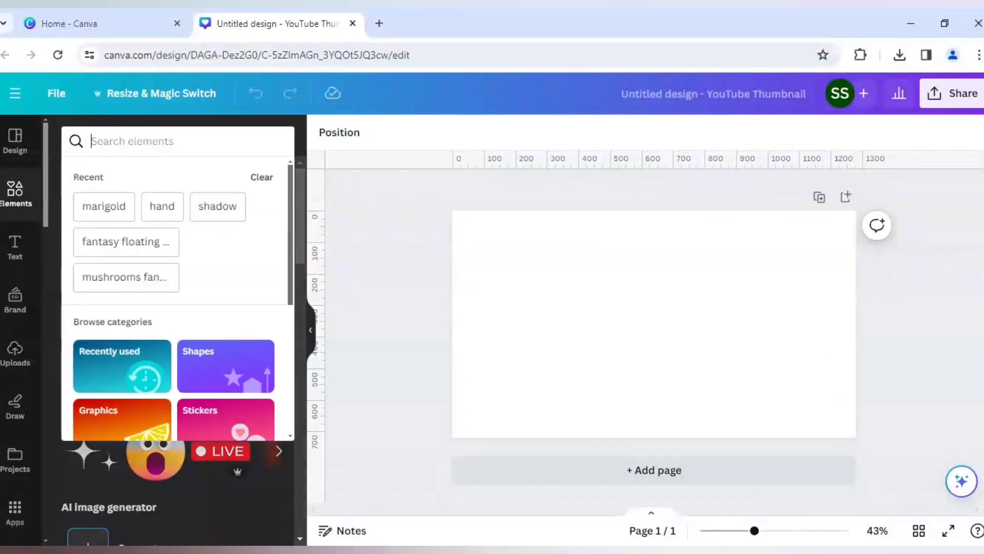
type("fantasy floating island")
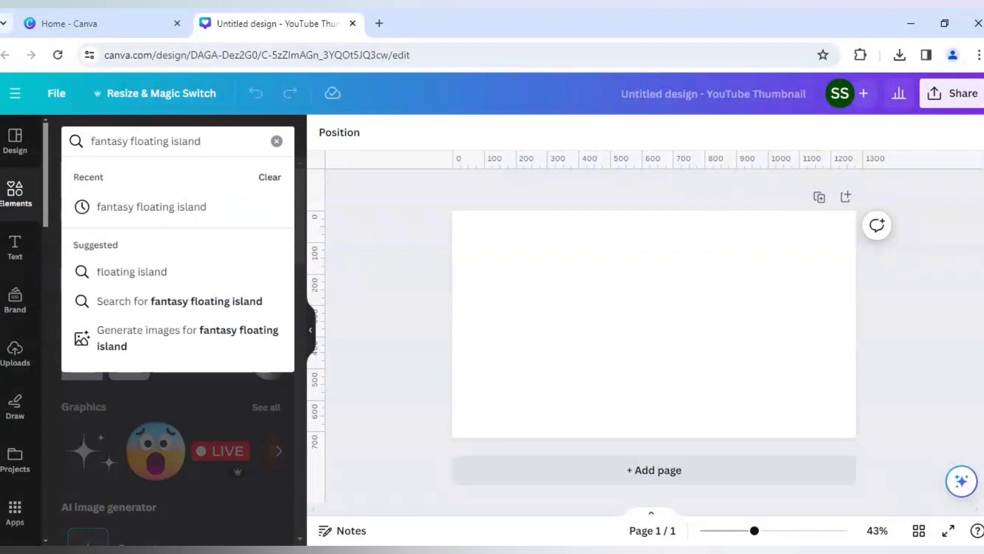
key("Return")
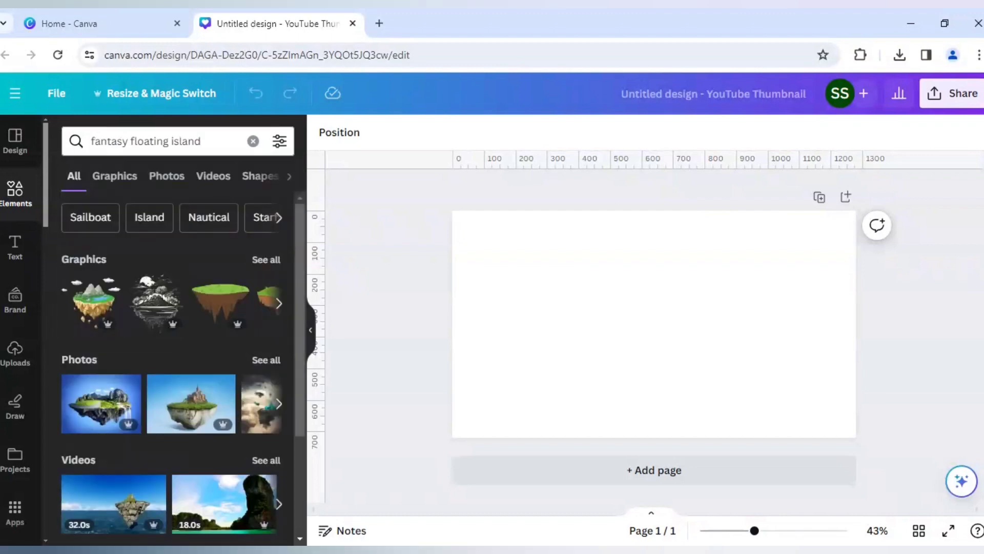
left_click(175, 178)
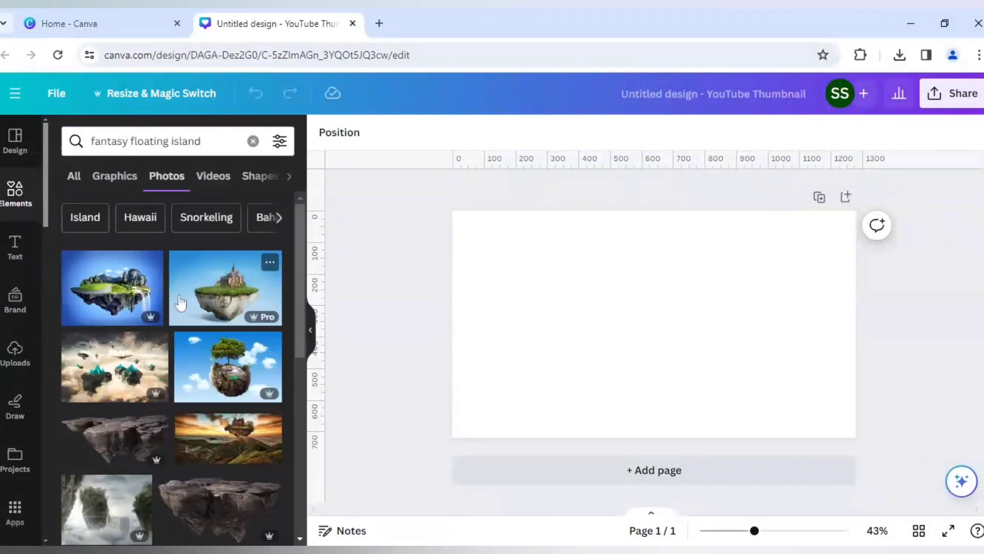
- Add the floating island photo with waterfalls and a deep blue sky, and set it as the first page's background
left_click(118, 294)
right_click(648, 362)
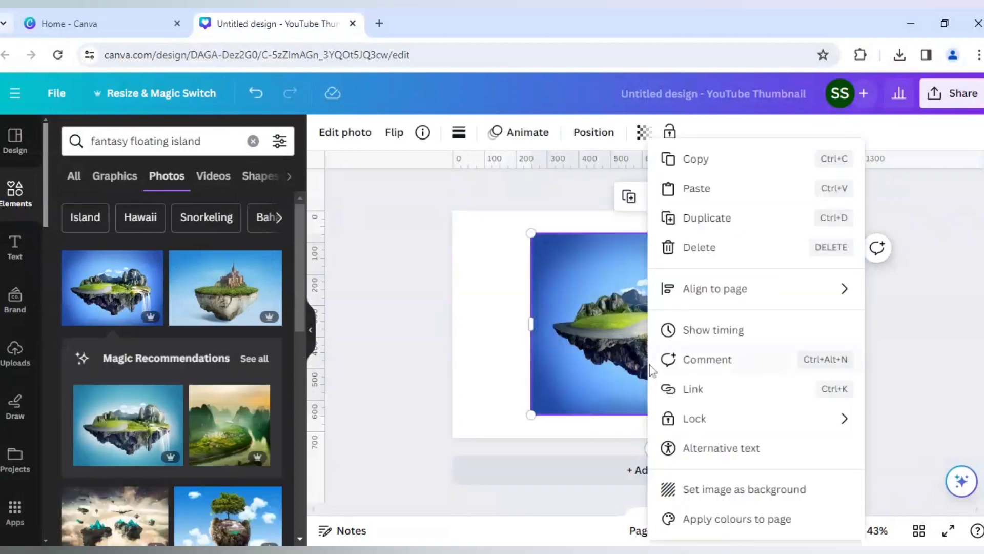
left_click(708, 494)
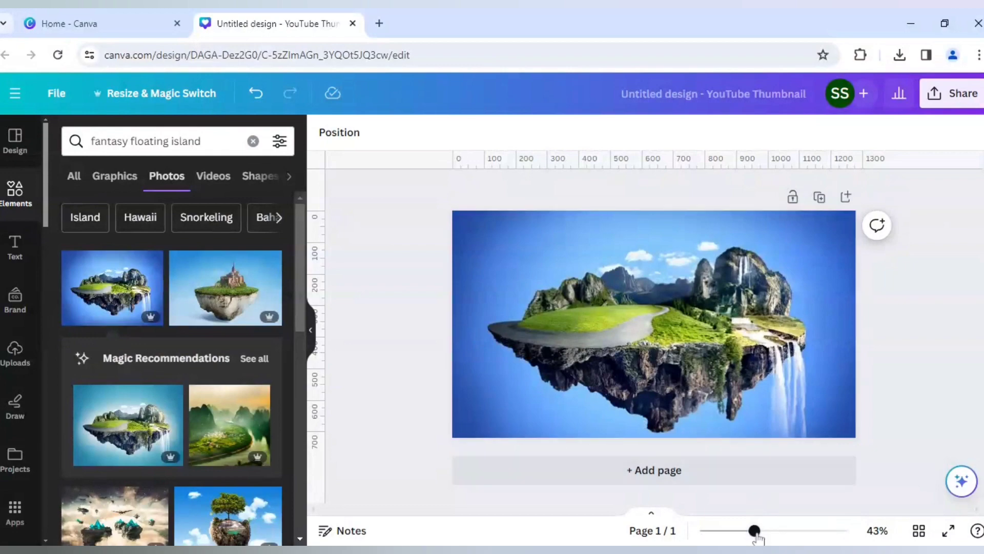
mouse_move(755, 530)
left_mouse_down()
mouse_move(811, 530)
mouse_move(754, 531)
left_mouse_up()
left_click(666, 364)
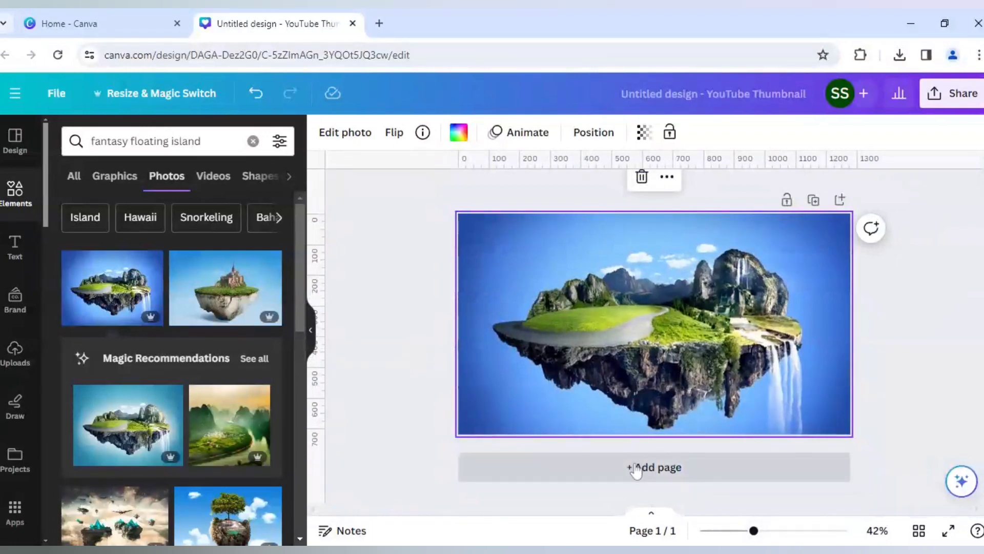
- Show the video results for the floating island search and add a second page to the design
left_click(213, 178)
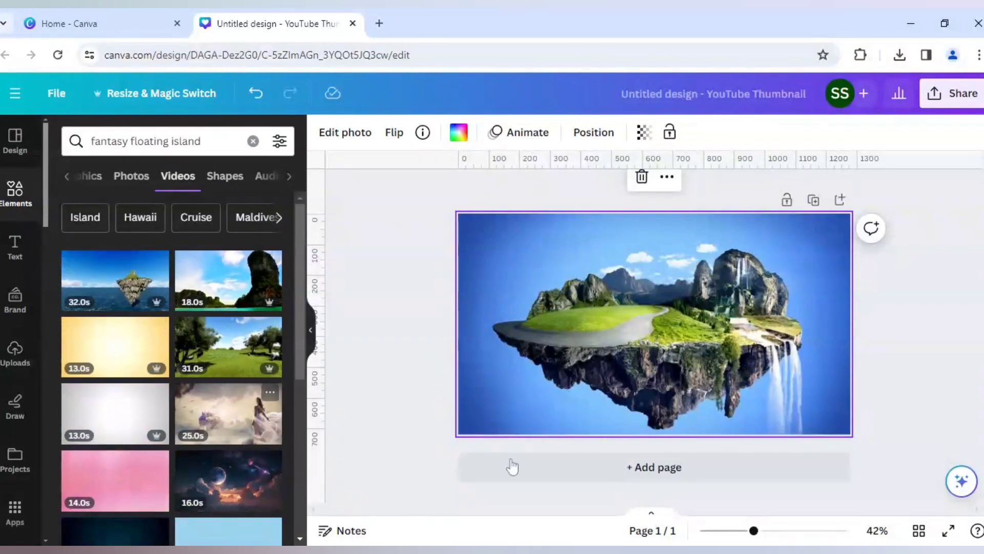
left_click(467, 467)
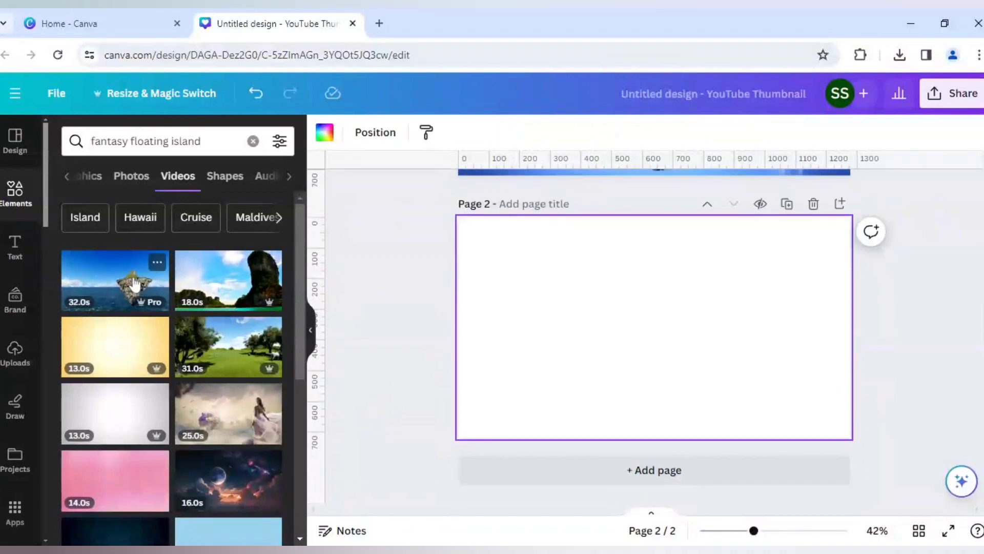
- Try the 32-second floating island video on page 2, preview it and delete it
left_click(116, 280)
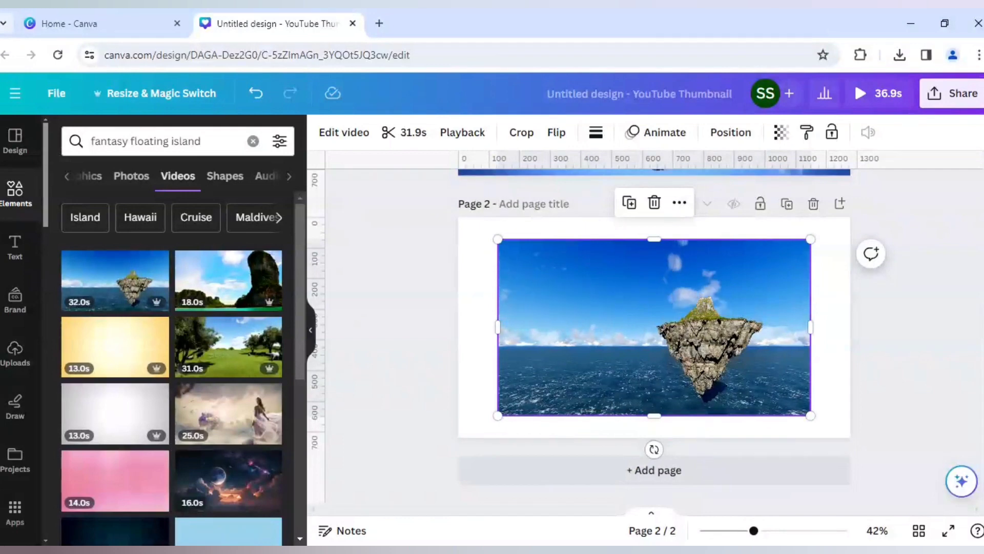
mouse_move(683, 387)
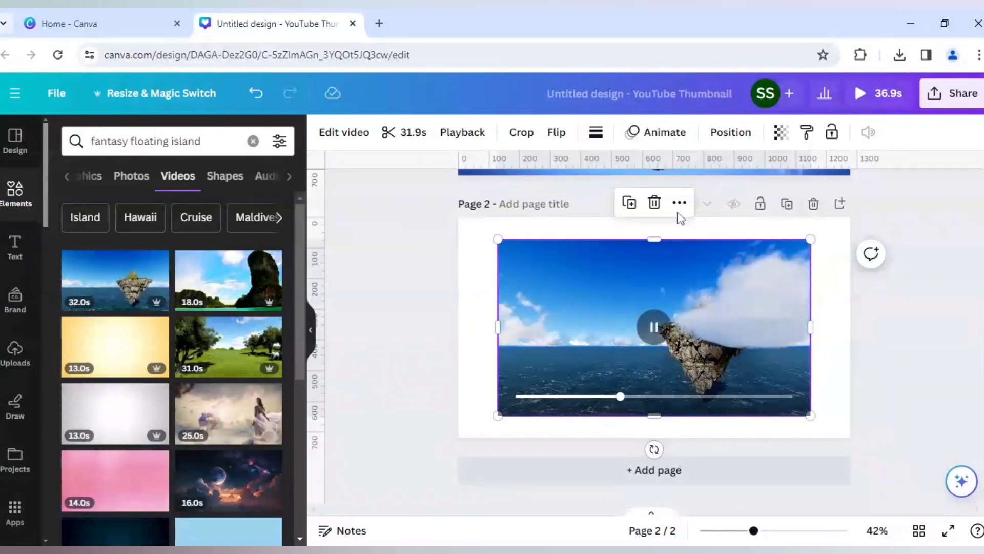
left_click(655, 203)
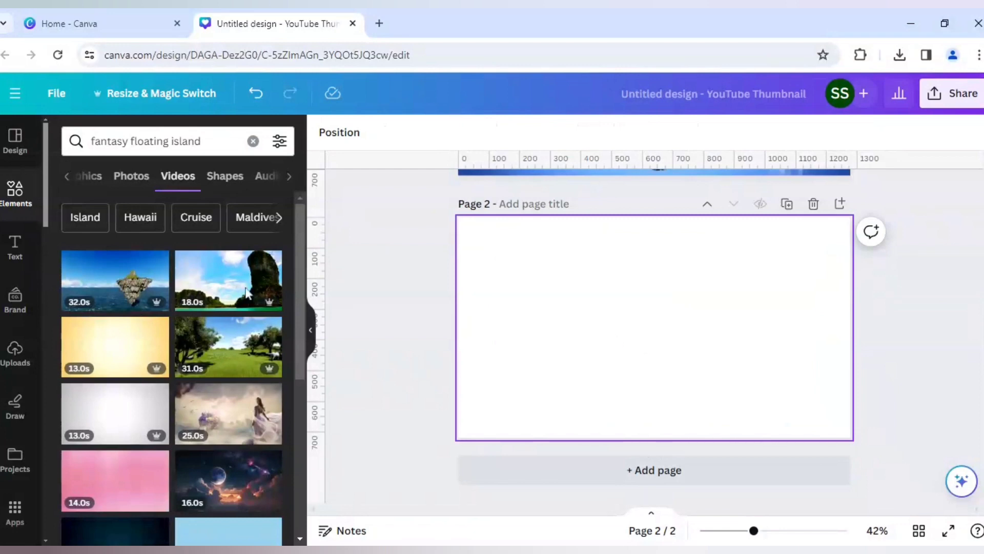
- Examine the graphics and photo results for "fantasy floating island", including the details of the floating mountains graphic
left_click(136, 176)
left_click(113, 177)
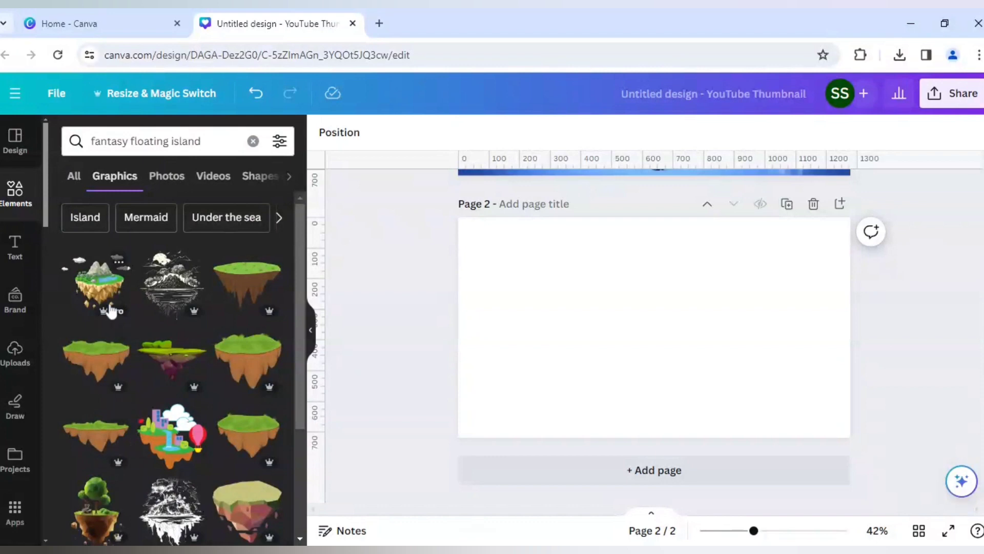
left_click(118, 262)
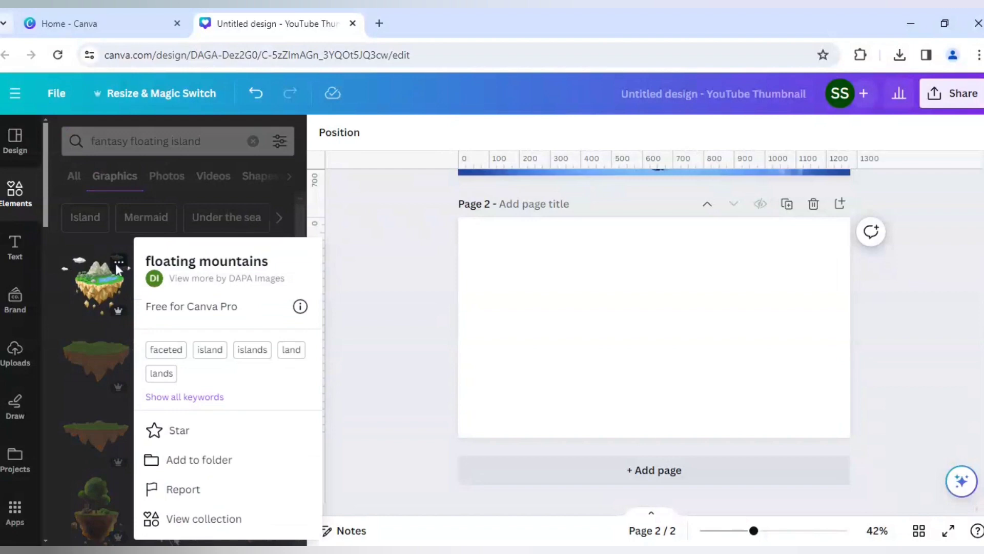
left_click(51, 287)
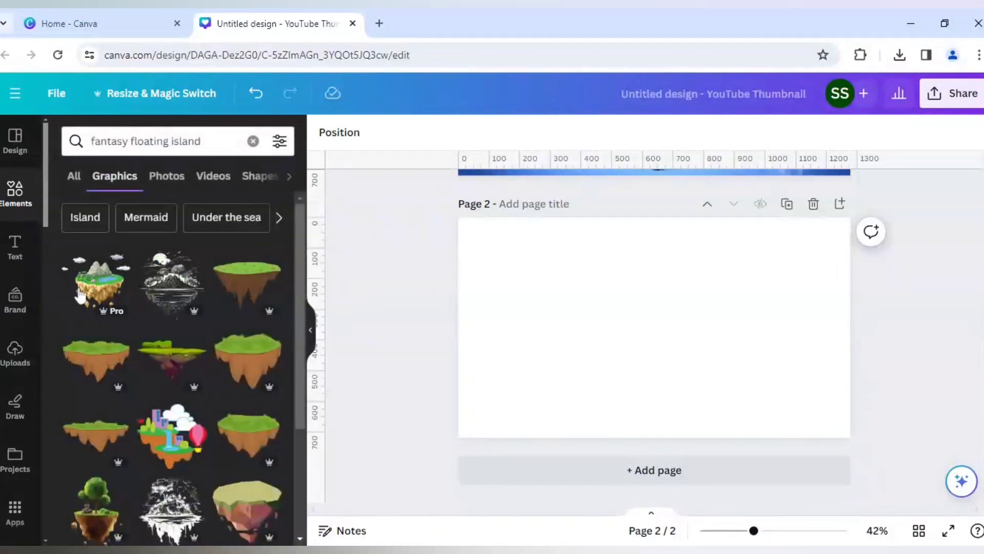
left_click(163, 177)
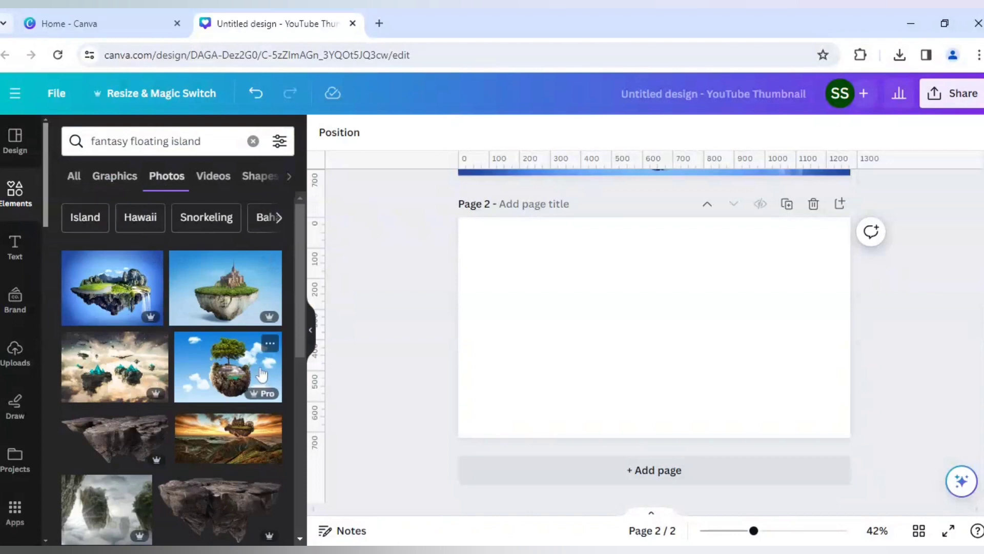
scroll(256, 417, "down", 2)
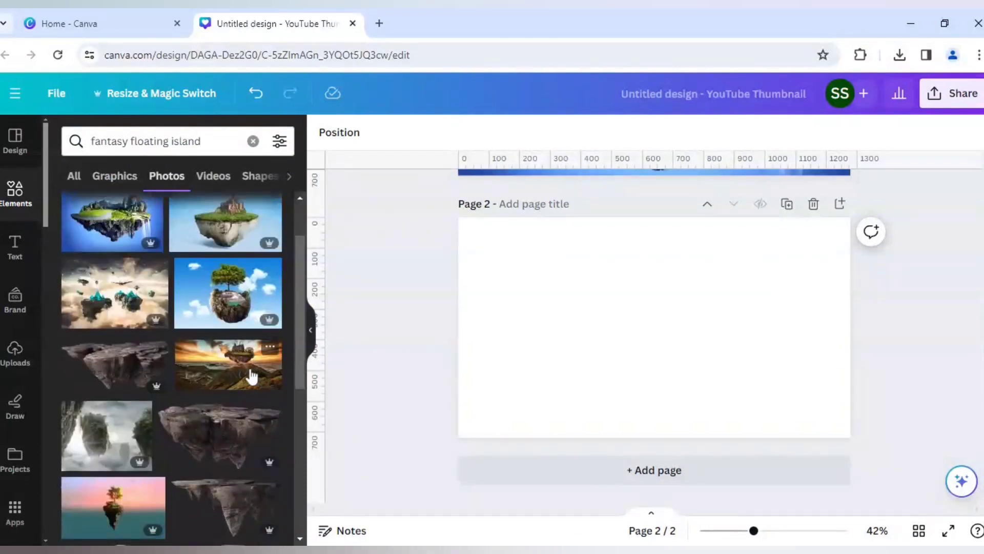
scroll(251, 377, "down", 6)
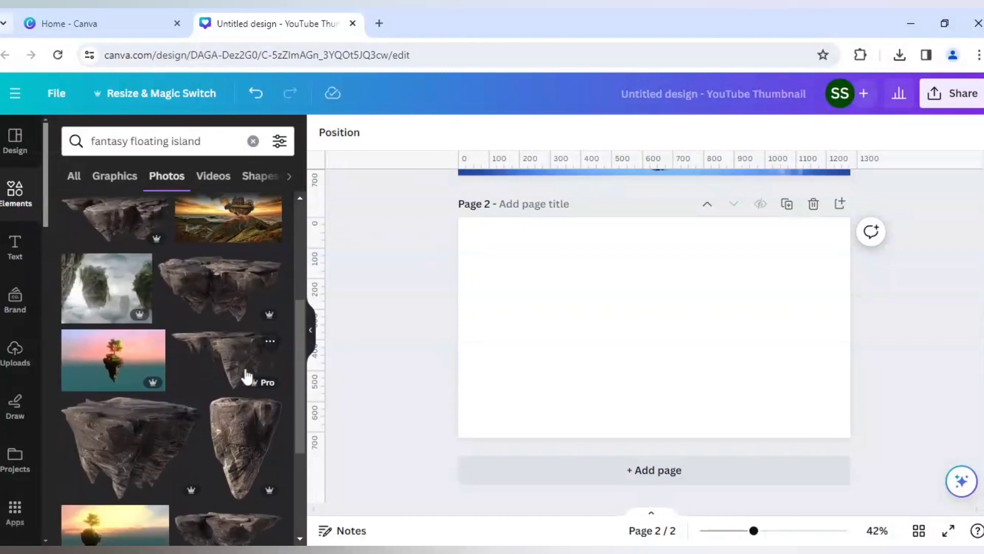
scroll(246, 379, "down", 5)
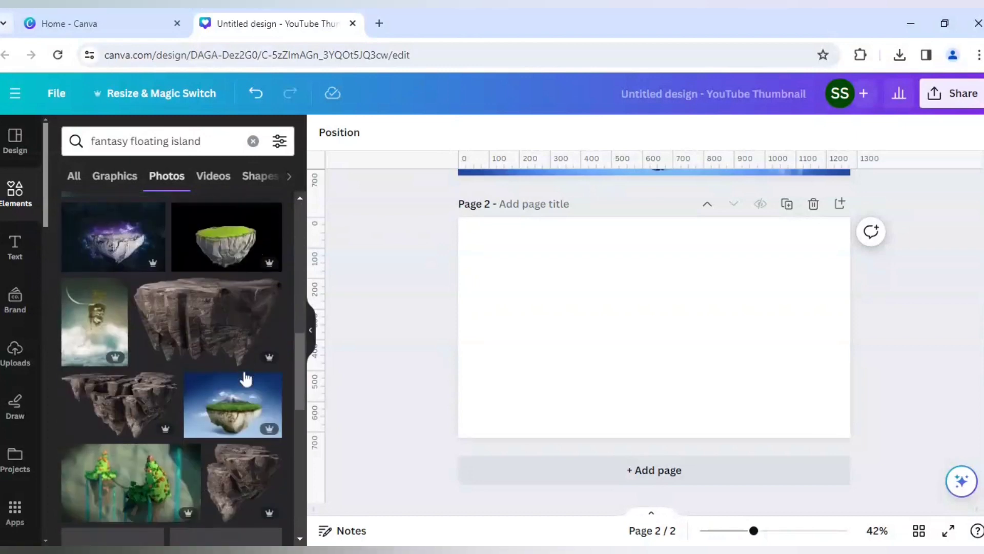
scroll(245, 376, "down", 8)
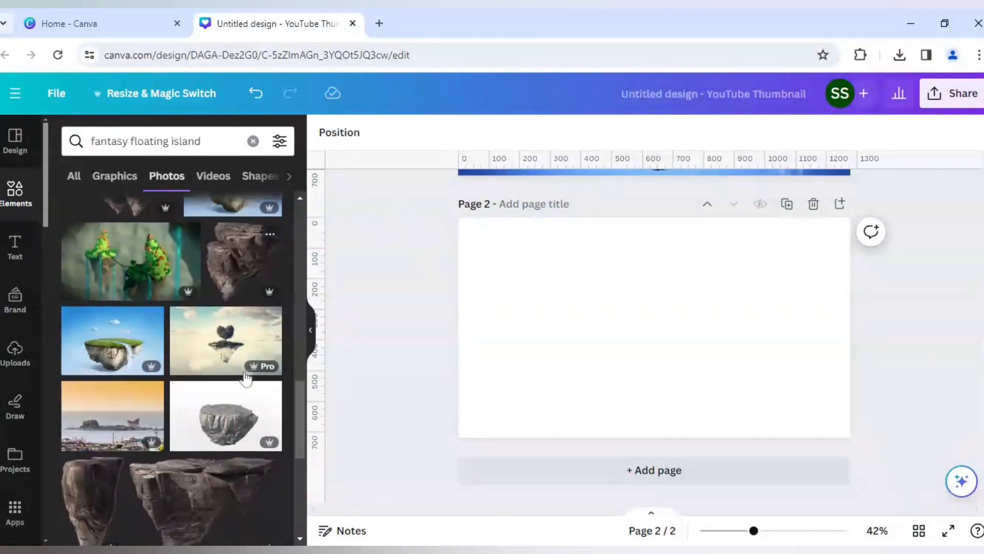
scroll(246, 378, "down", 3)
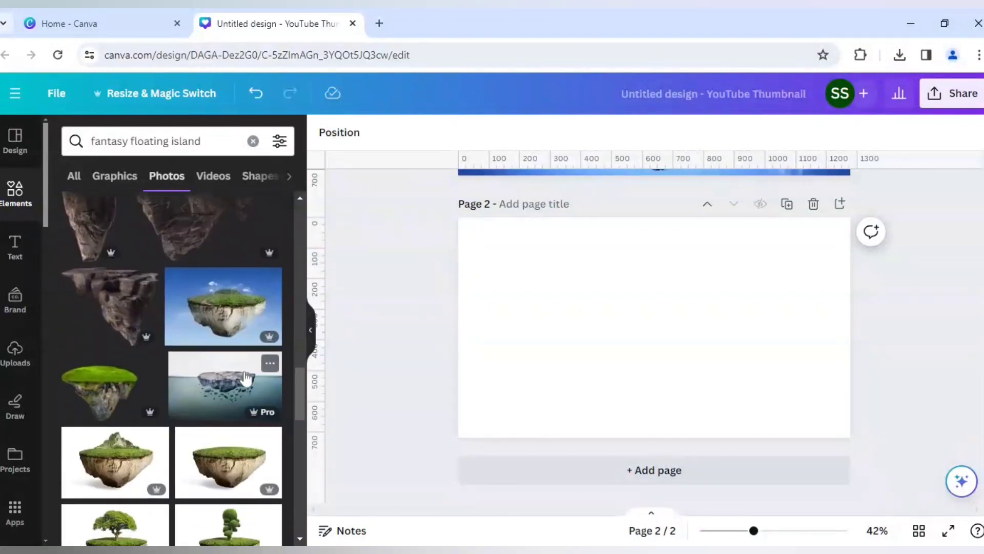
scroll(191, 409, "down", 3)
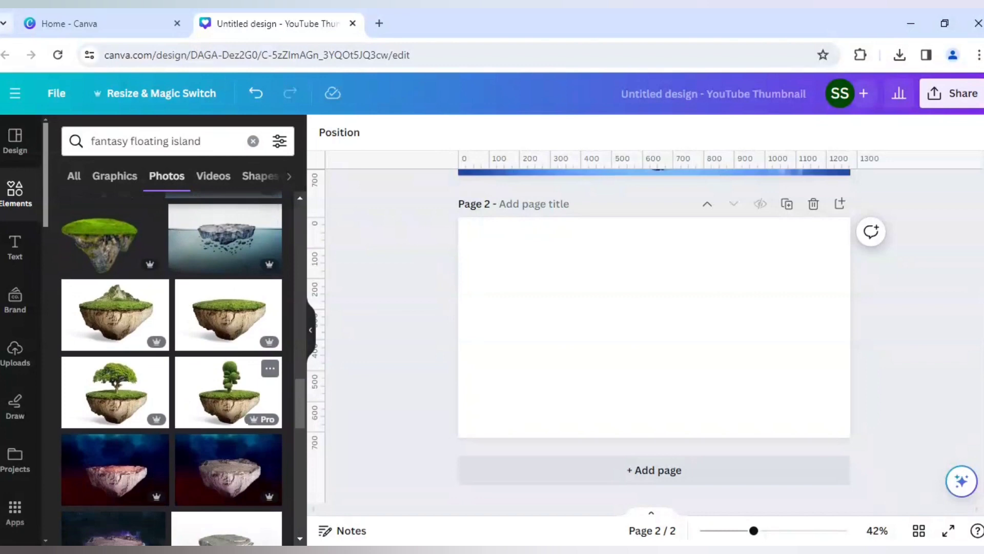
scroll(189, 406, "up", 20)
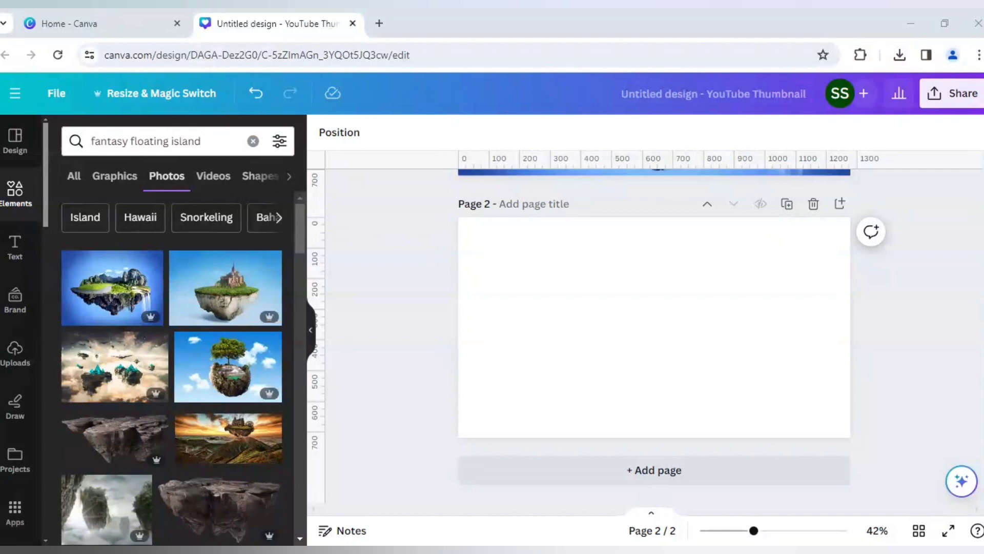
- Replace the element search with "fantasy world" and show only photos
left_click(253, 141)
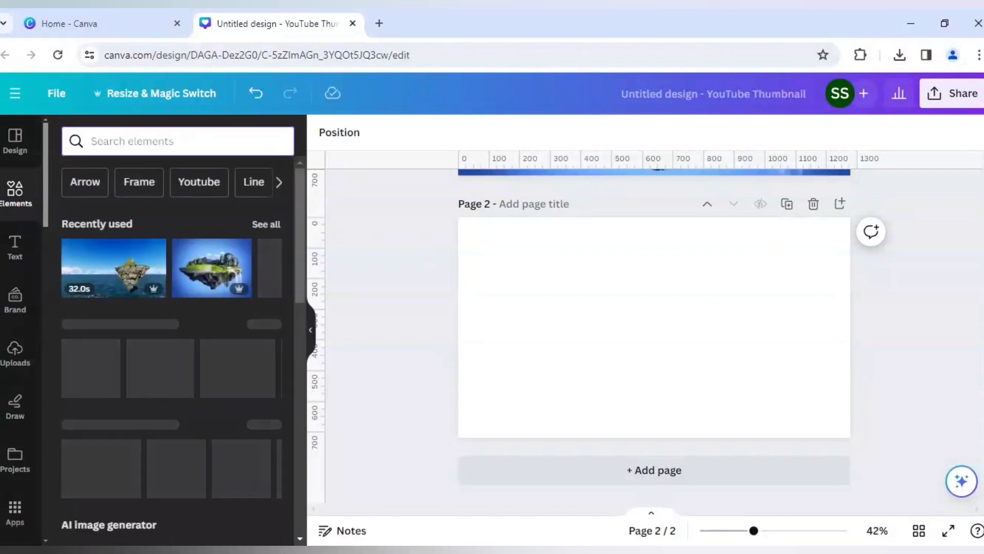
type("fantasy world")
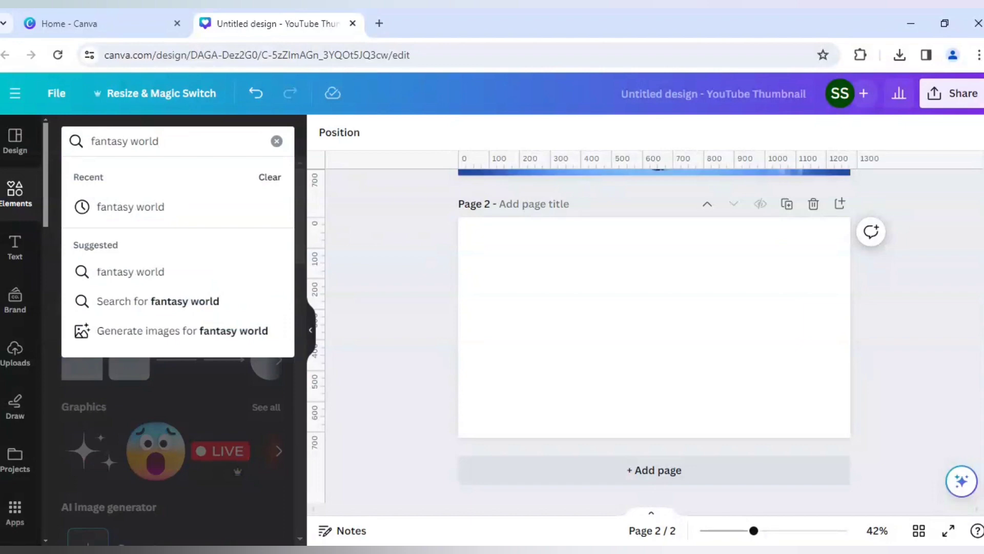
key("Return")
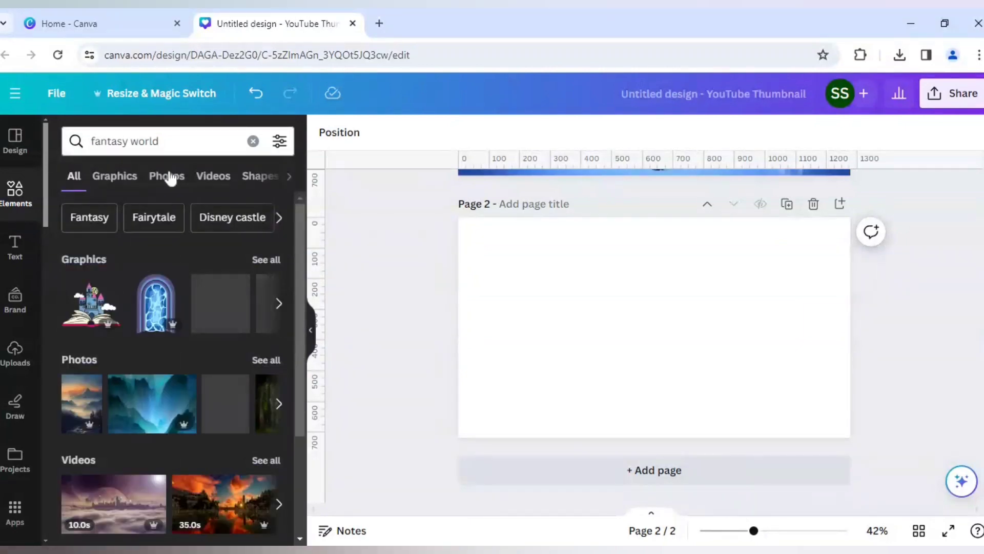
left_click(169, 177)
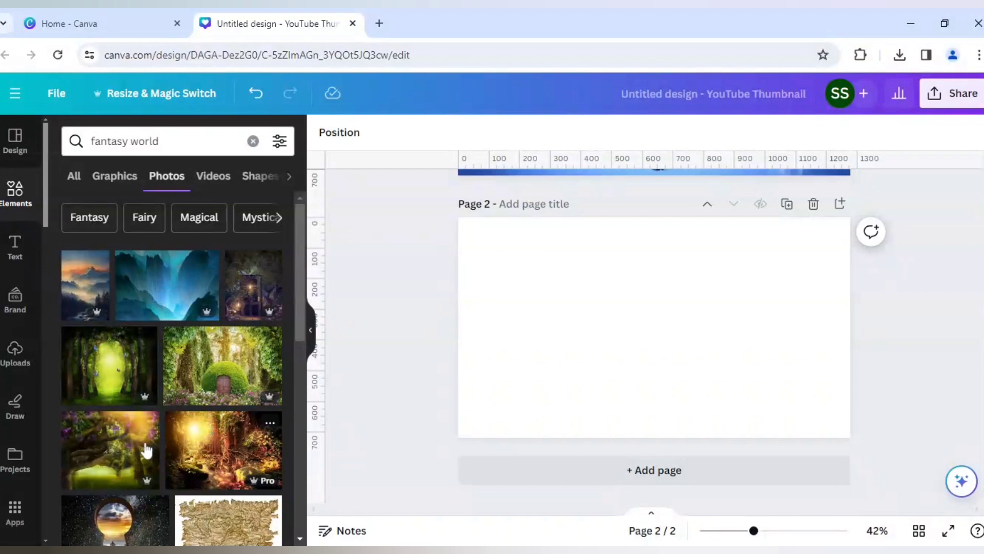
- Add the sunlit tree photo with purple flowers to page 2 and set it as the page background
left_click(119, 451)
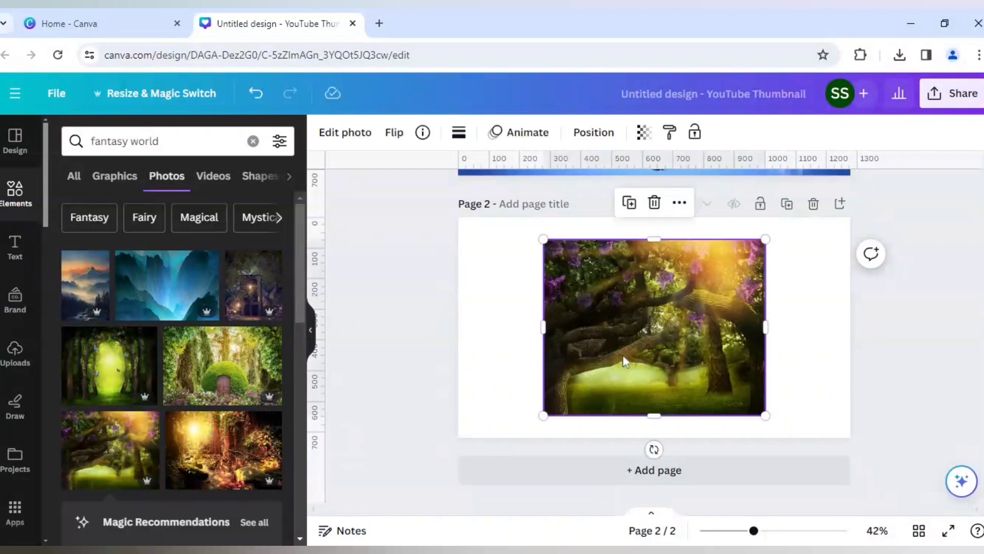
right_click(625, 360)
left_click(672, 488)
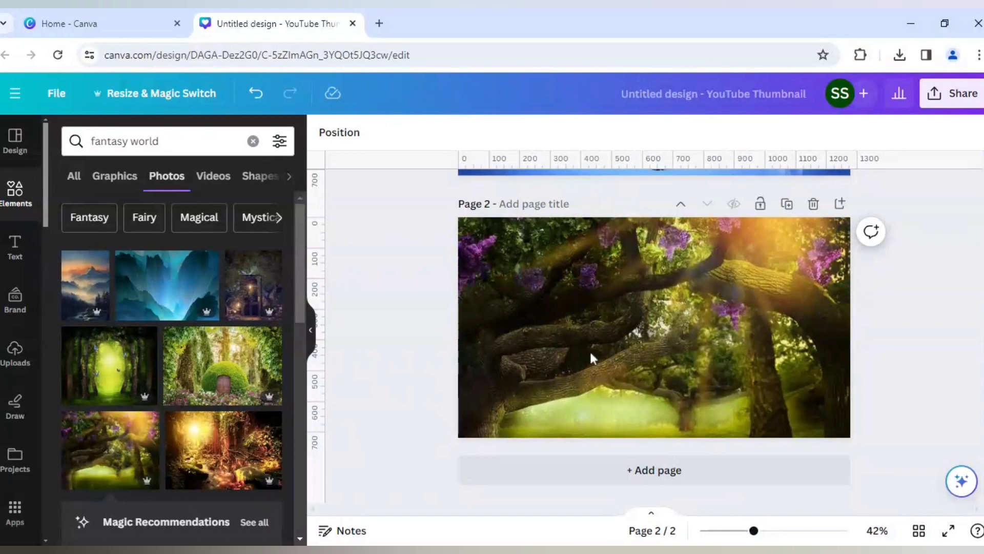
- Add page 3 and set the glowing green forest photo with blue butterflies as its background
left_click(567, 469)
left_click(129, 373)
right_click(682, 359)
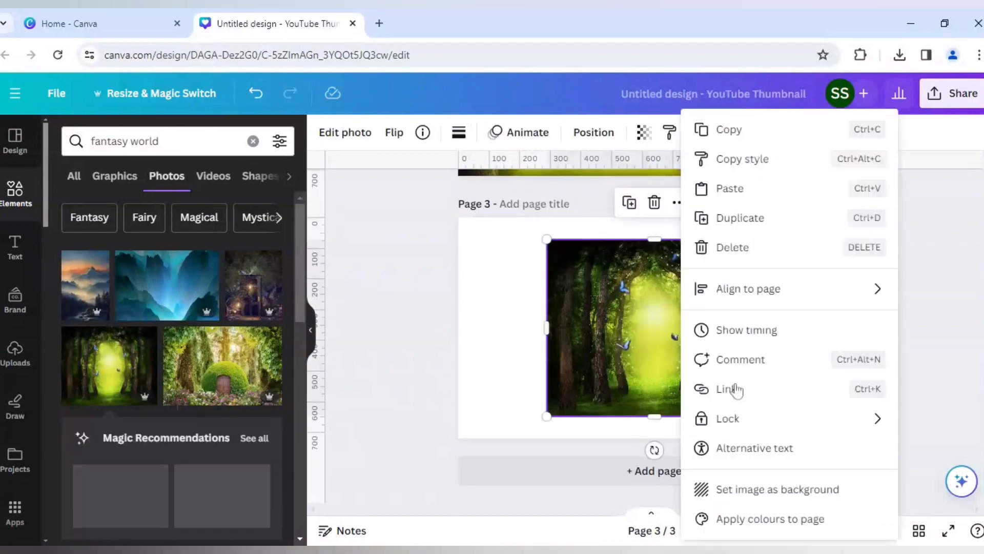
left_click(758, 489)
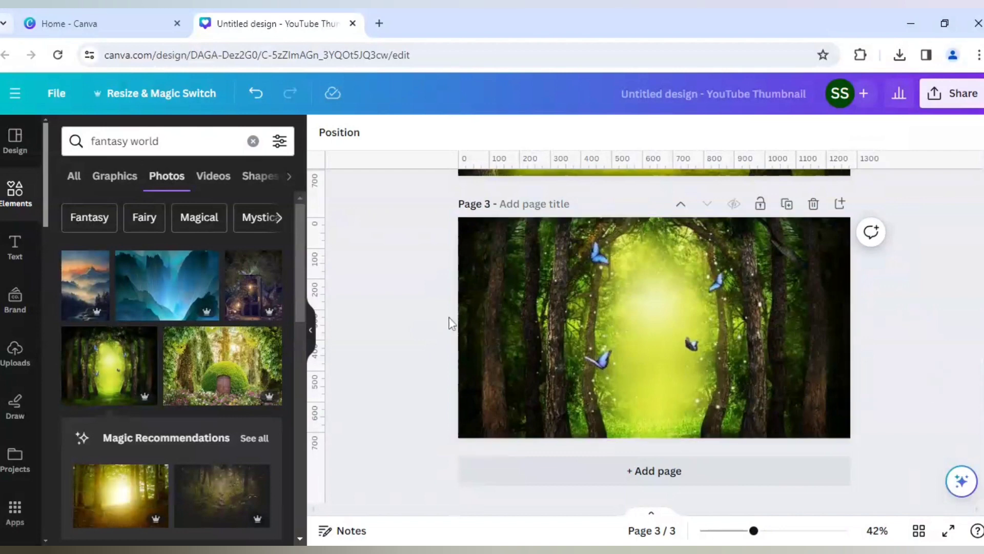
- Examine the video and graphics results for "fantasy world", including previews of several videos and the details of the castle and dragon graphic
left_click(224, 180)
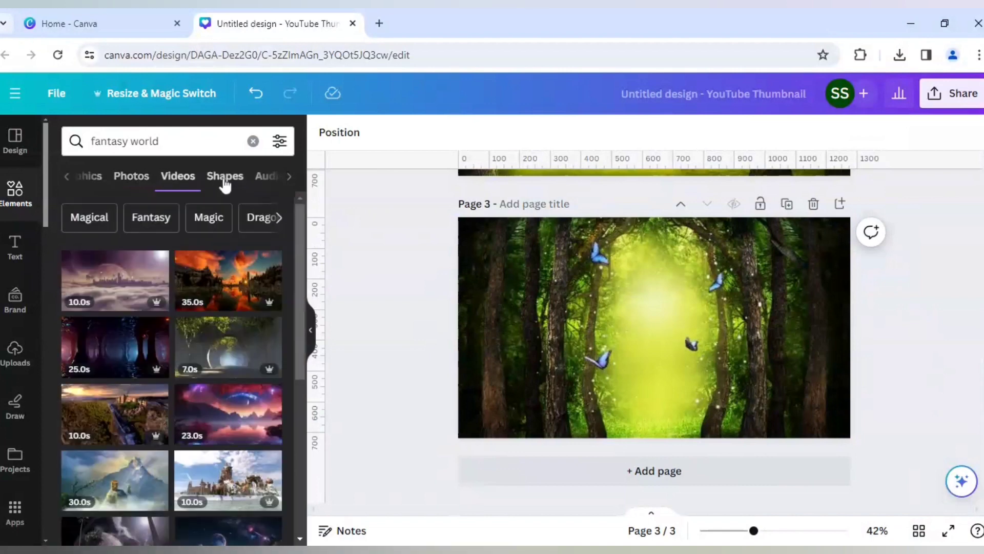
mouse_move(230, 353)
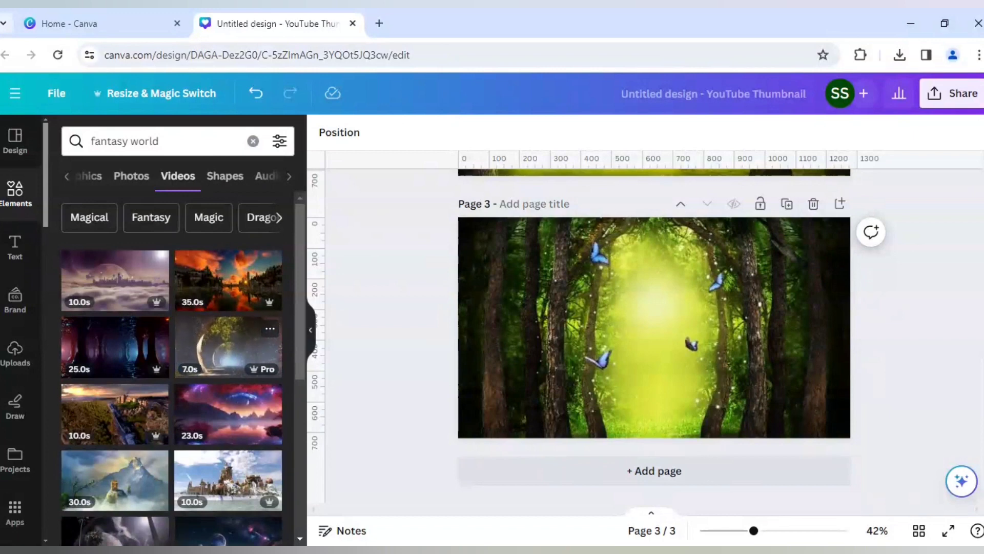
mouse_move(229, 293)
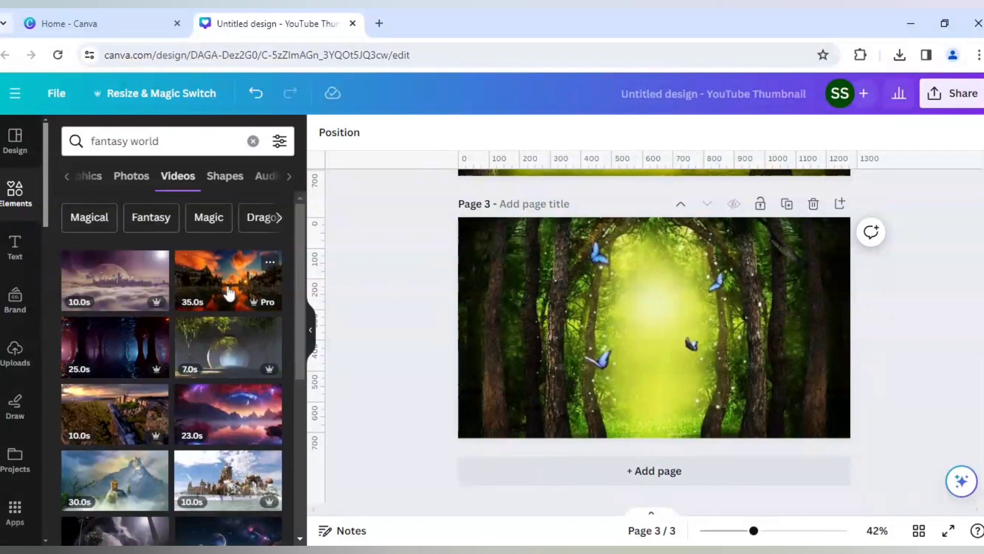
mouse_move(82, 290)
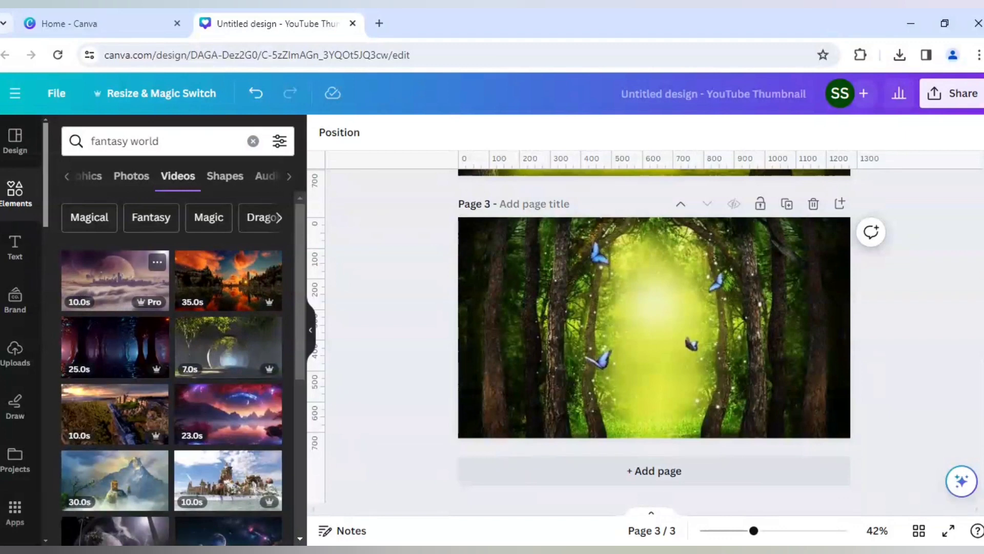
mouse_move(86, 340)
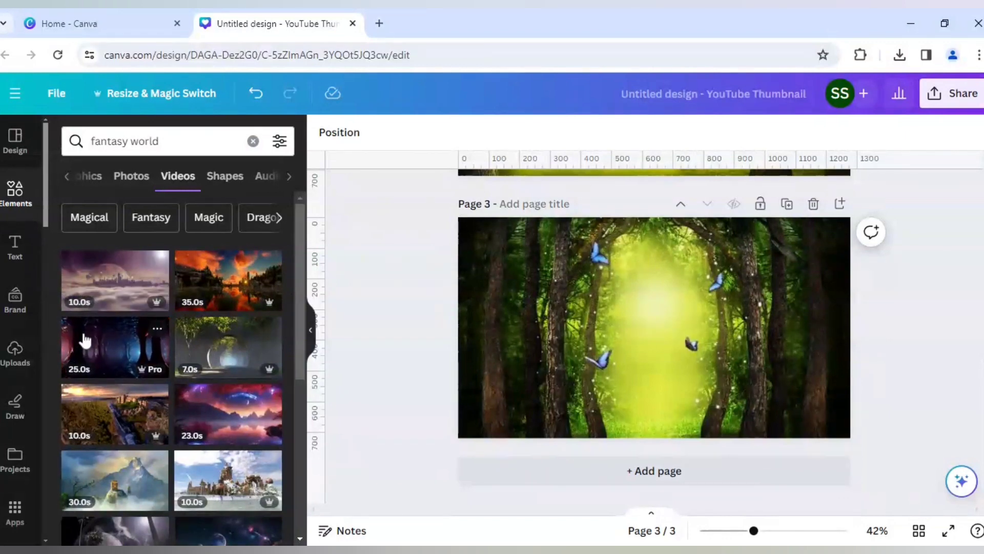
left_click(93, 184)
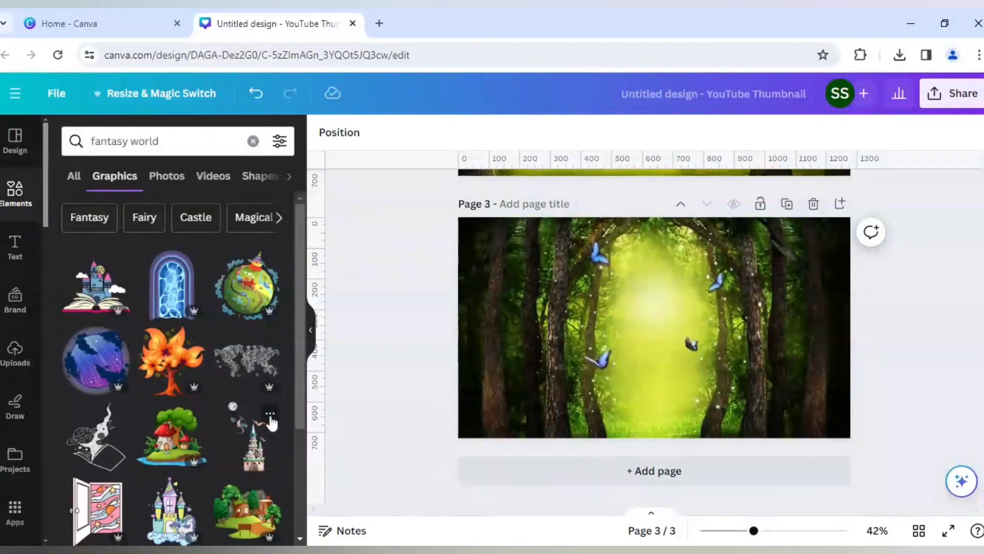
left_click(269, 414)
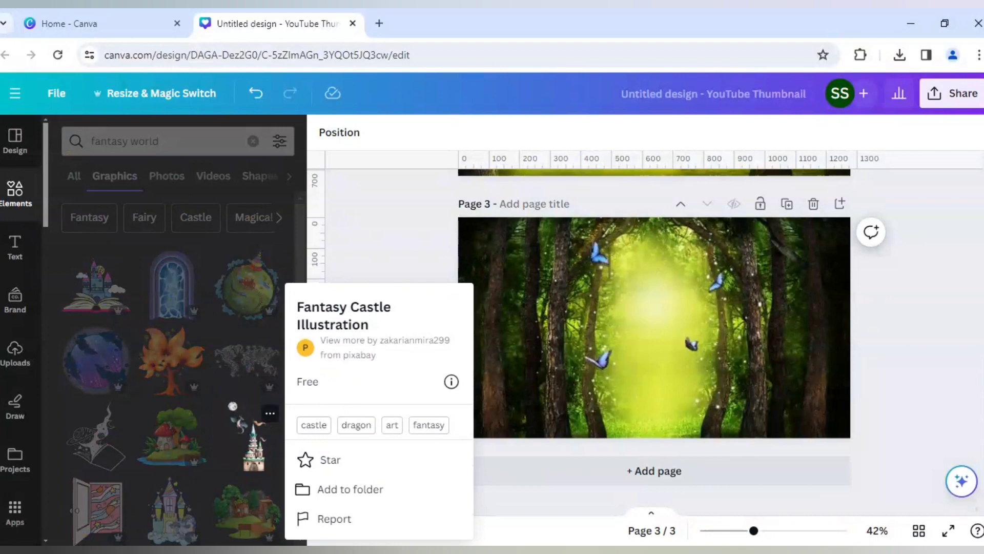
left_click(266, 395)
scroll(285, 395, "down", 3)
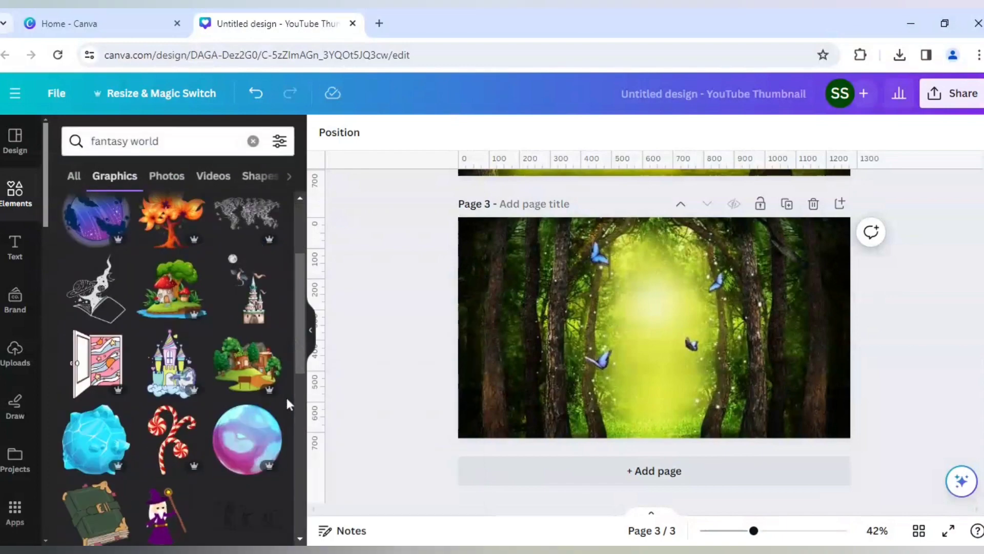
scroll(285, 395, "up", 3)
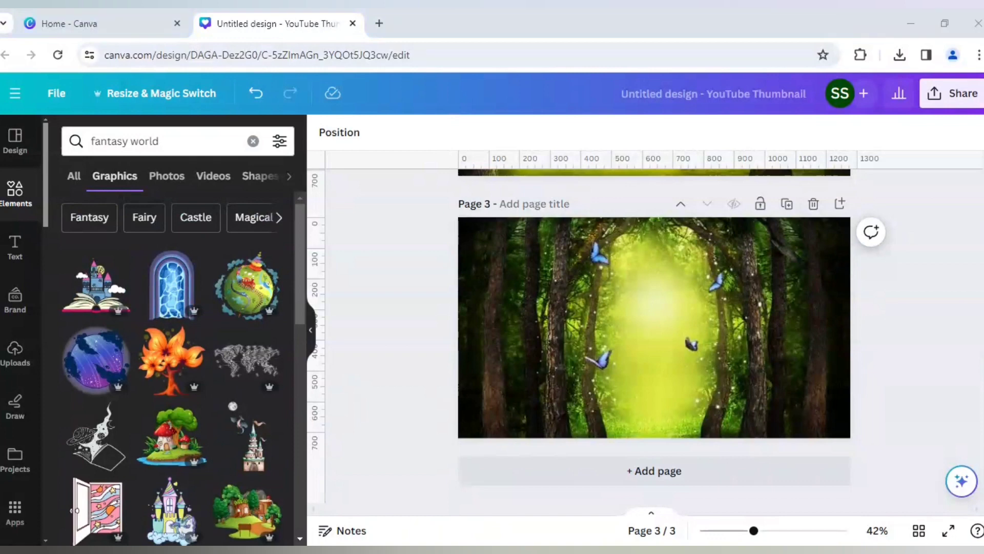
- Replace the element search with "sci-fi technology" and show only photos
left_click(253, 141)
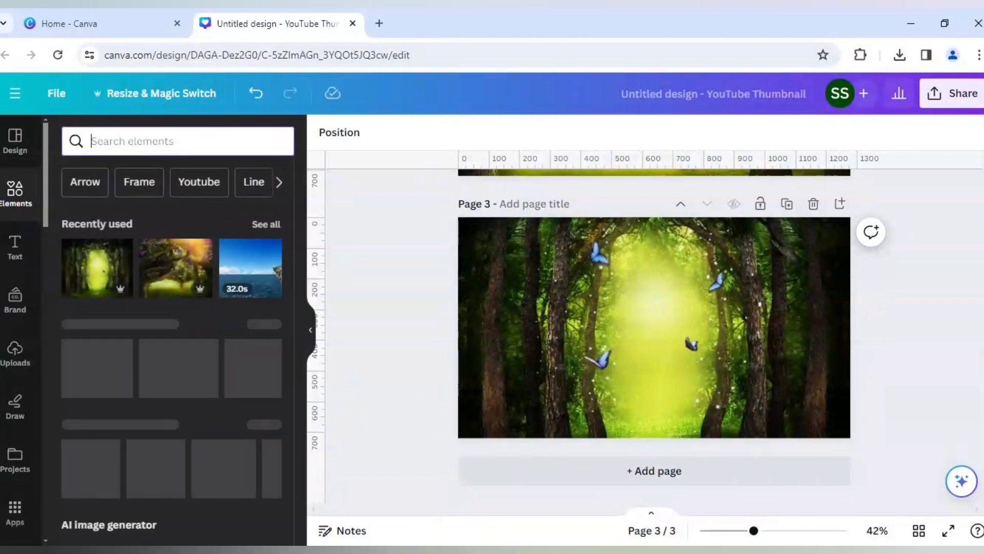
type("sci-fi technology")
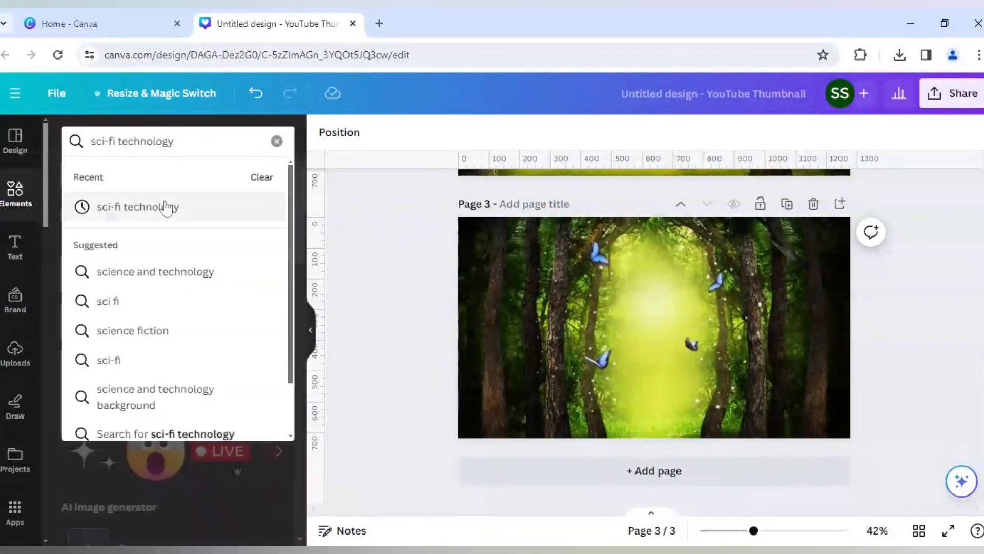
key("Return")
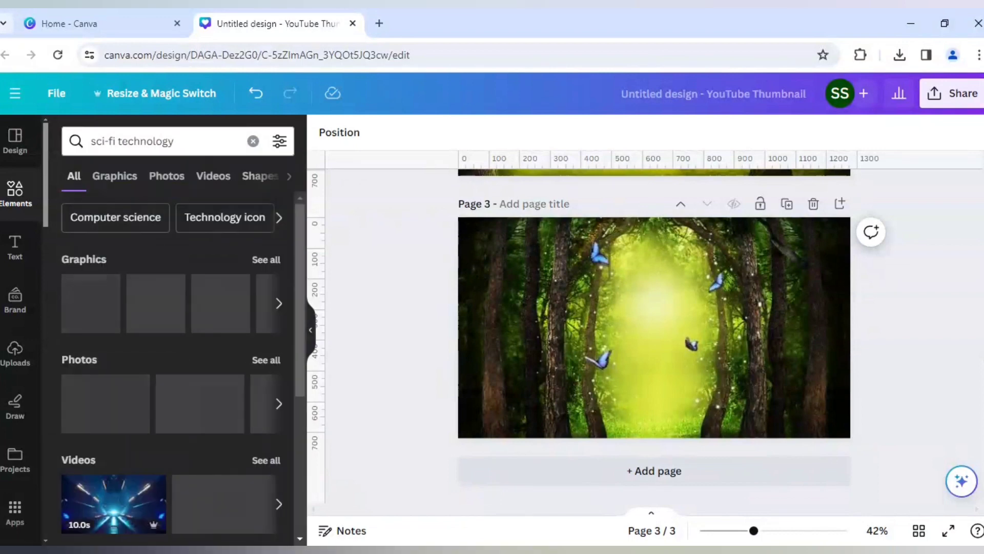
left_click(162, 180)
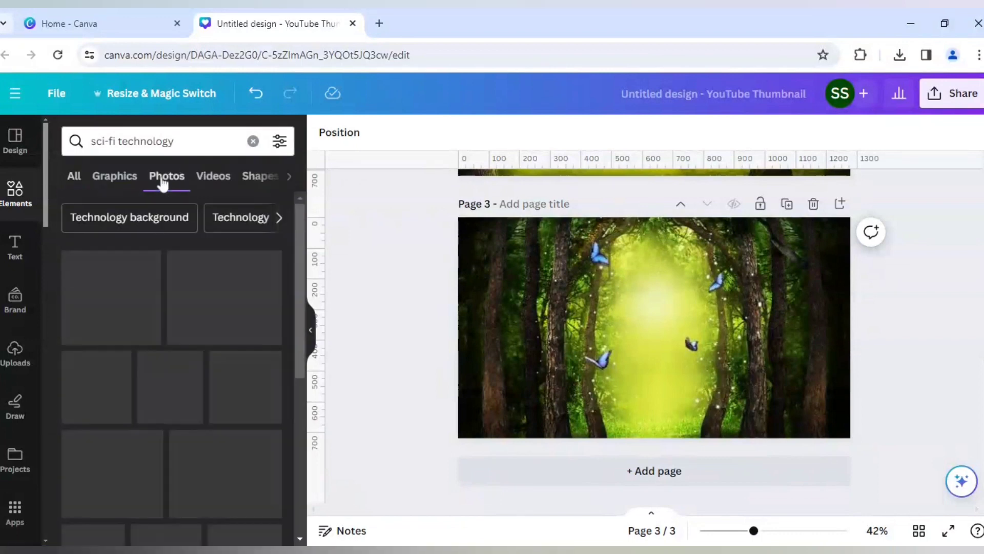
- Add page 4, set the orange and teal neon tunnel photo as its background, and enlarge the view to 48%
left_click(491, 474)
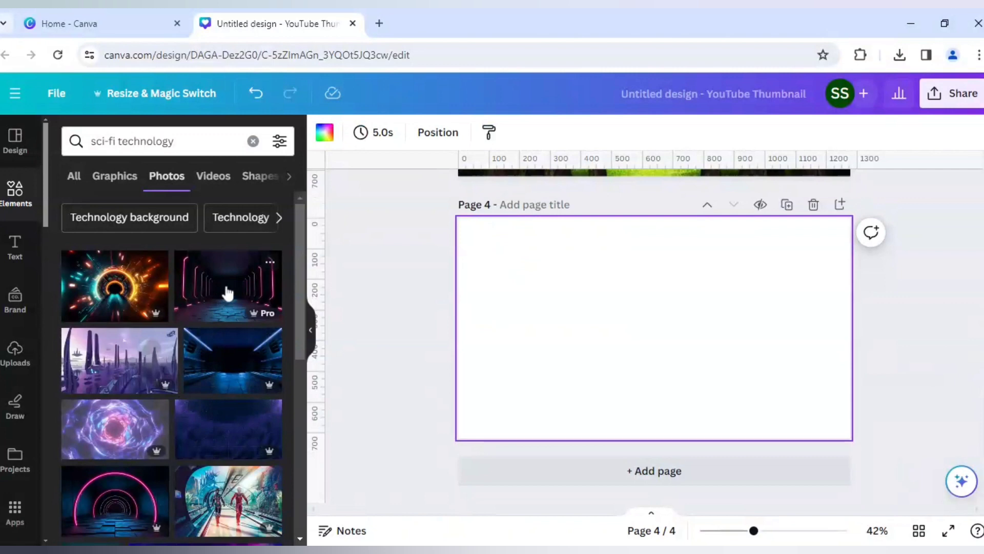
left_click(121, 292)
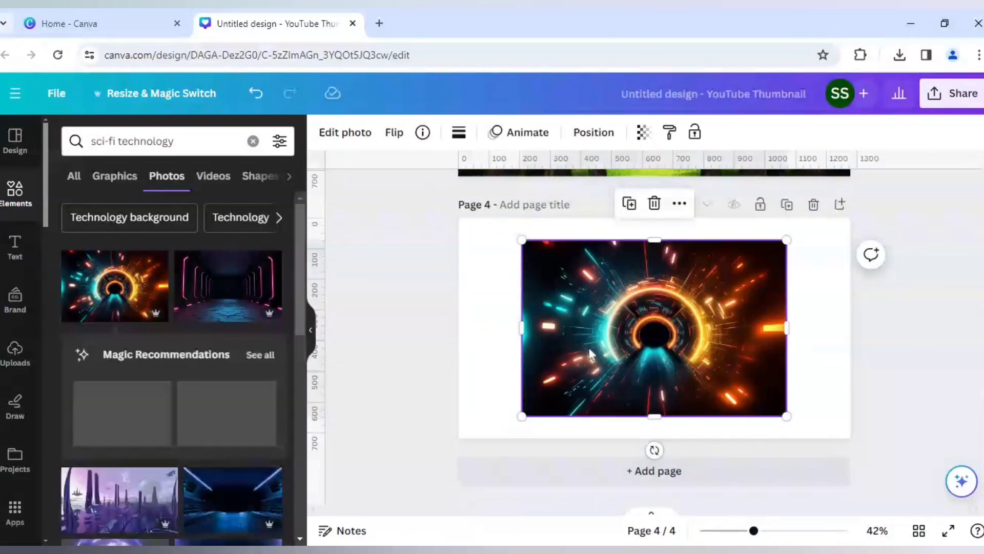
right_click(589, 354)
left_click(694, 487)
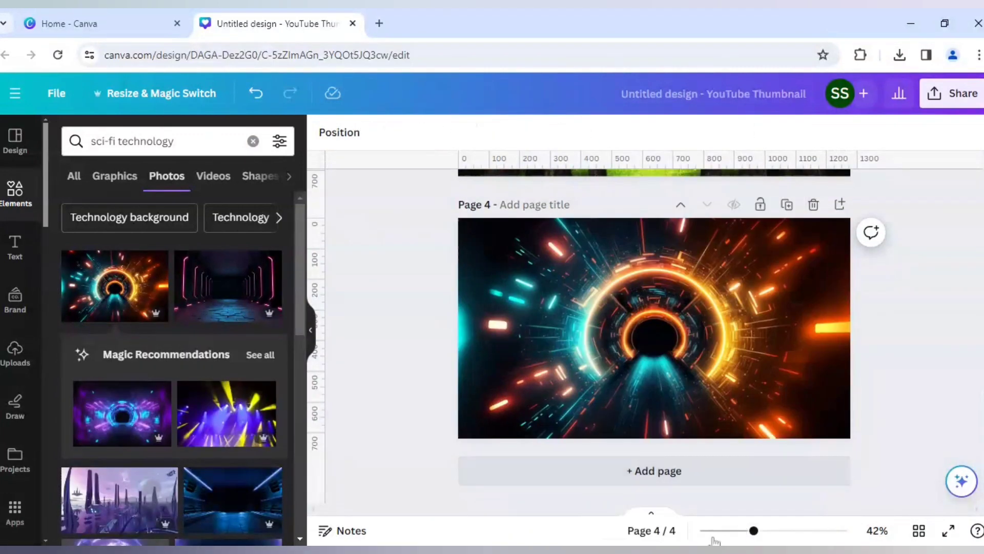
mouse_move(753, 530)
left_mouse_down()
mouse_move(806, 537)
mouse_move(760, 532)
left_mouse_up()
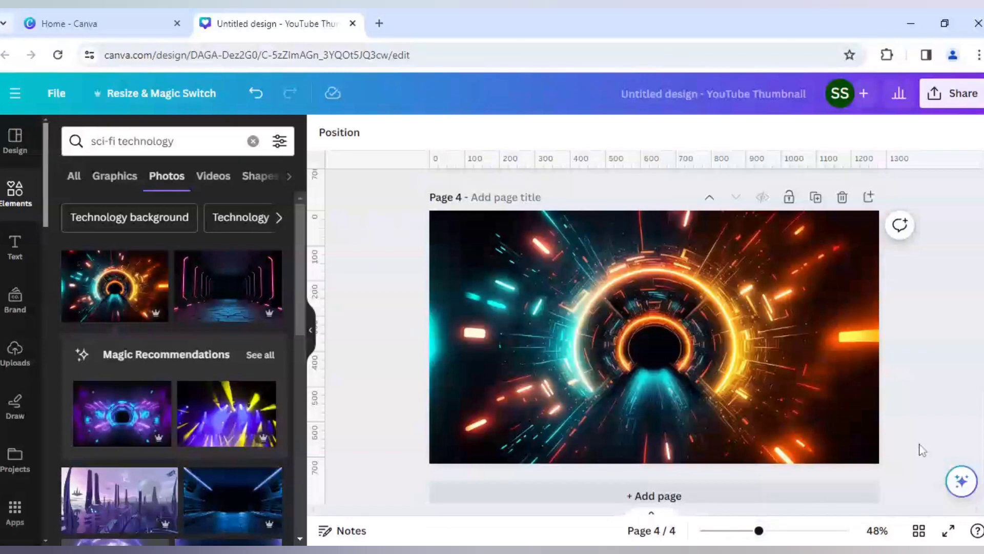
- Examine the video and graphics results for "sci-fi technology", including the details and keywords of the cyan hexagon graphic
left_click(218, 179)
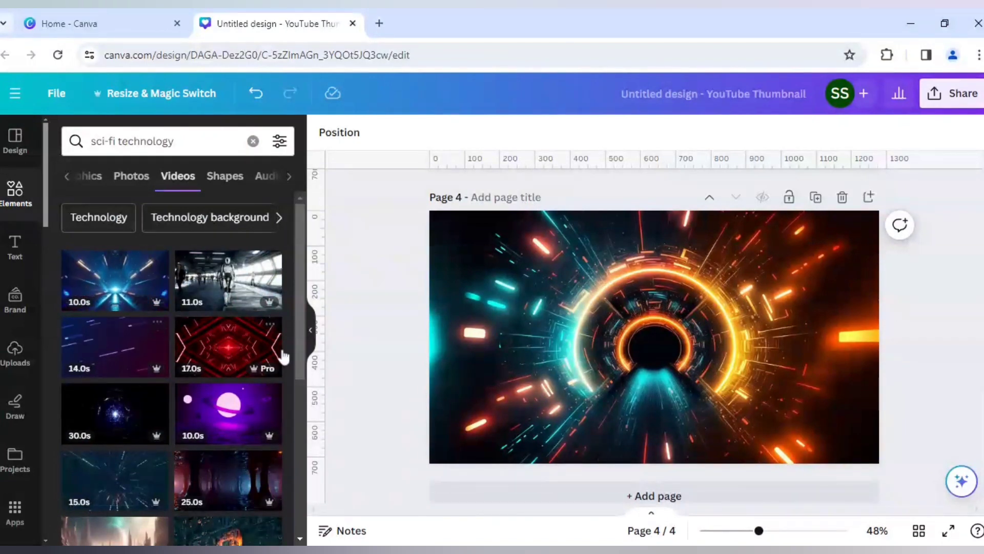
left_click(105, 177)
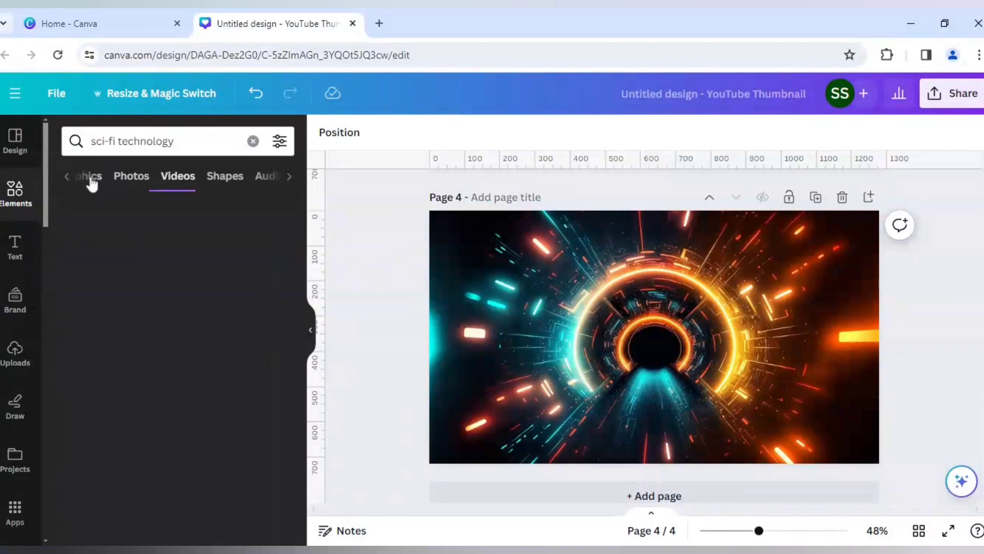
scroll(201, 289, "down", 2)
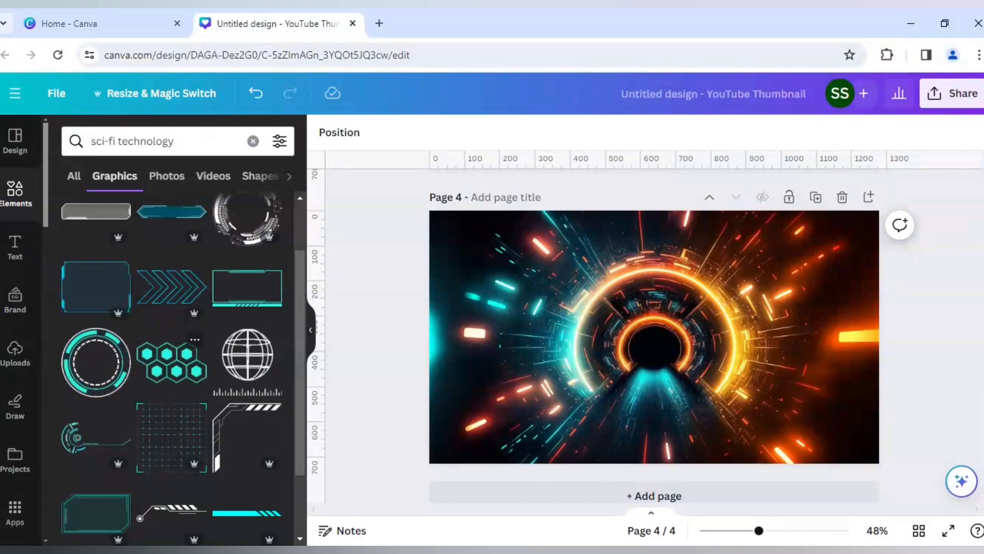
left_click(195, 339)
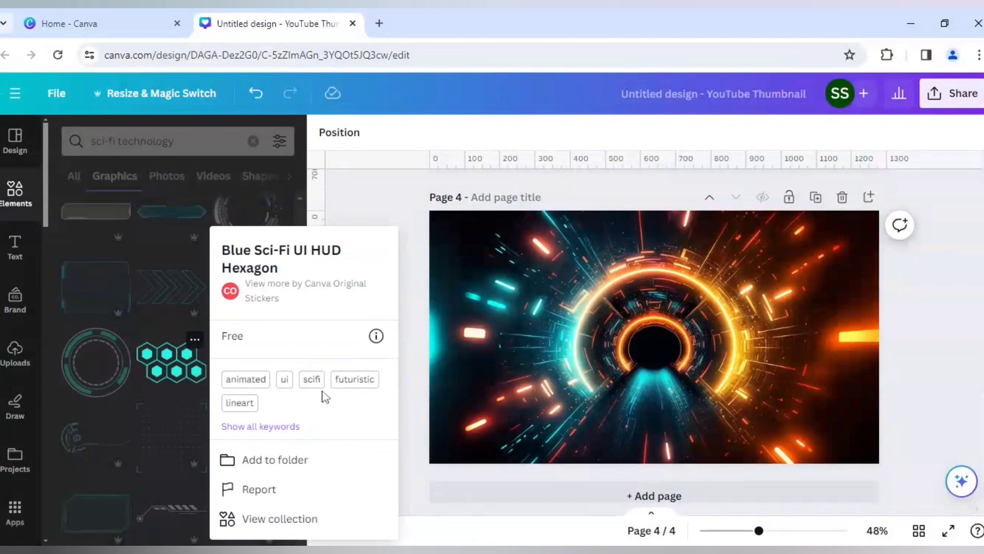
left_click(160, 331)
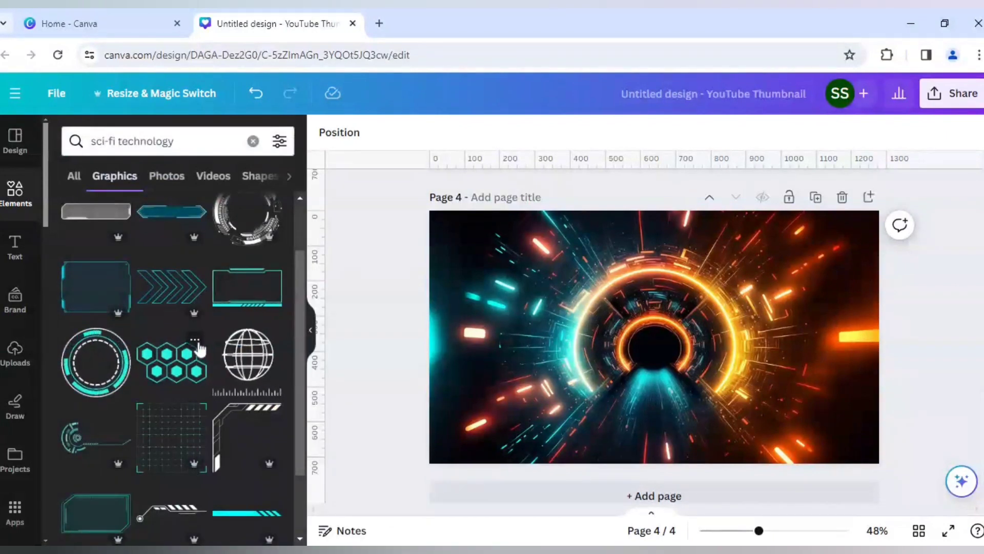
left_click(195, 339)
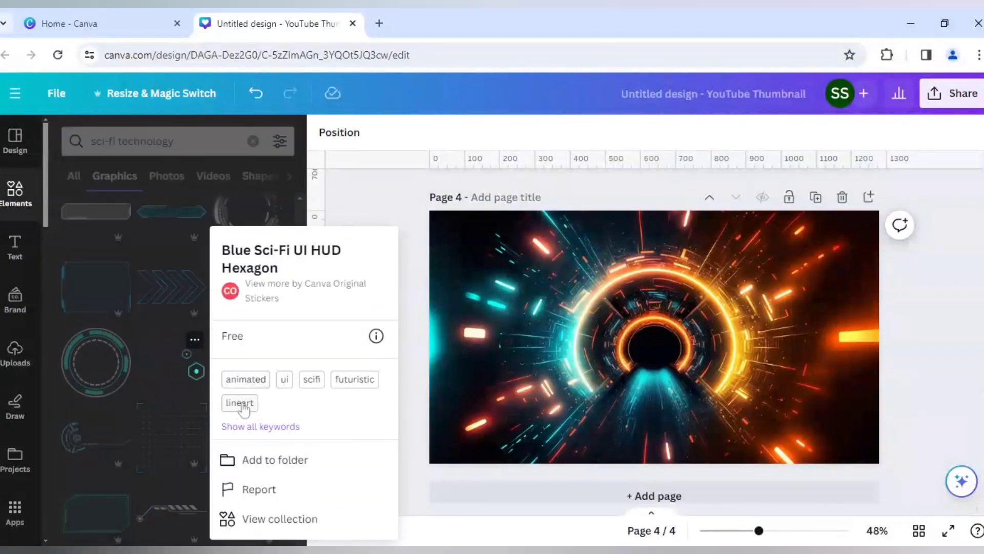
left_click(171, 324)
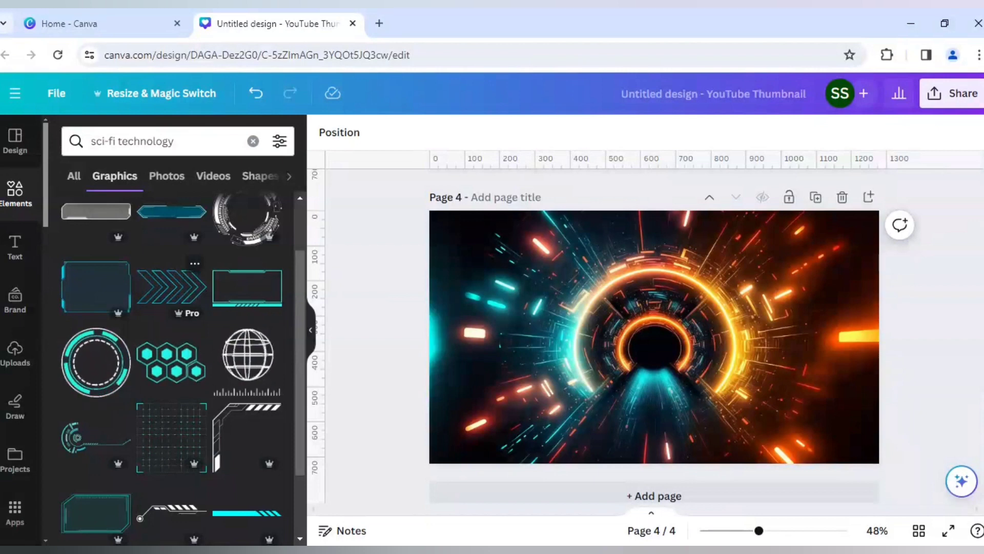
- Add a blank page 5, search the elements for "floral nature fantasy background" and show only photos
left_click(492, 497)
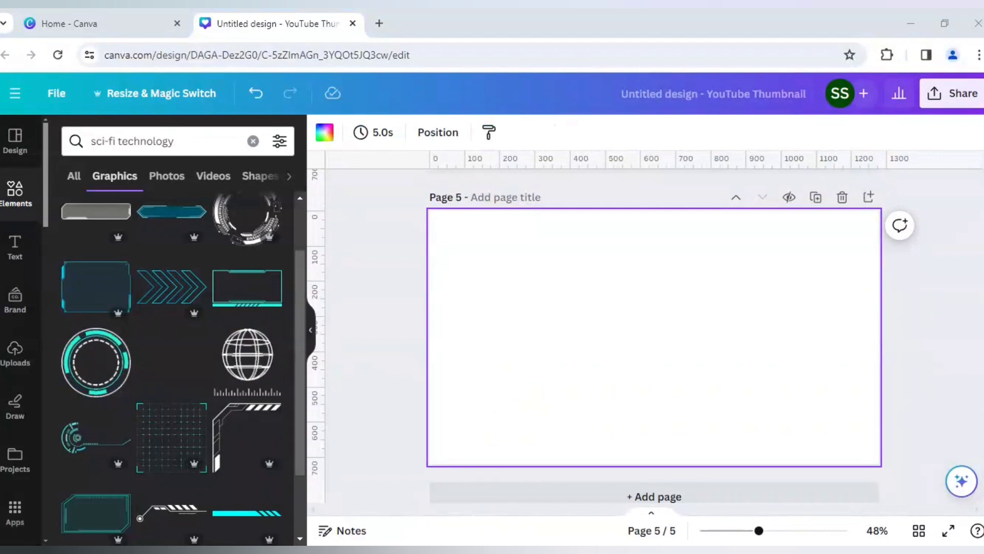
triple_click(190, 143)
key("BackSpace")
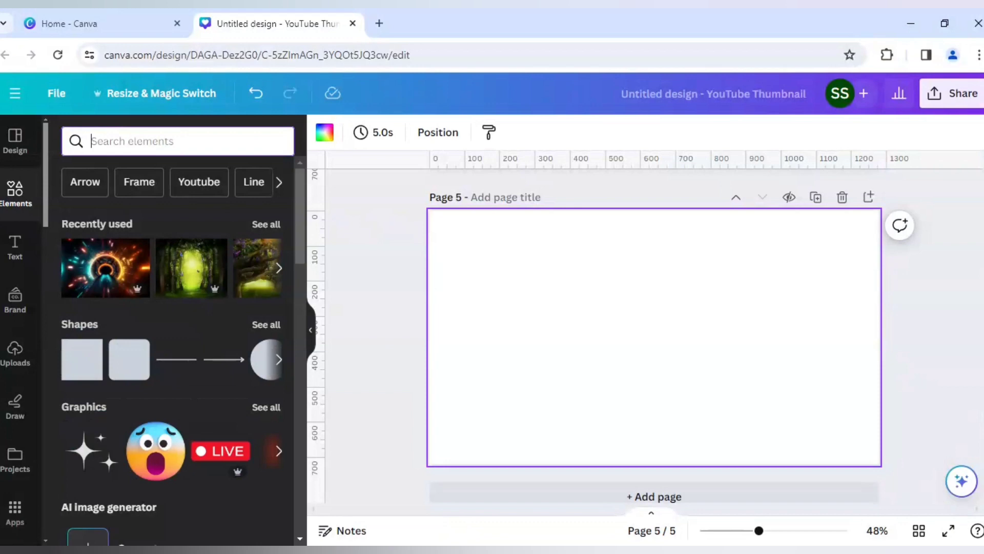
type("floral nature fantasy background")
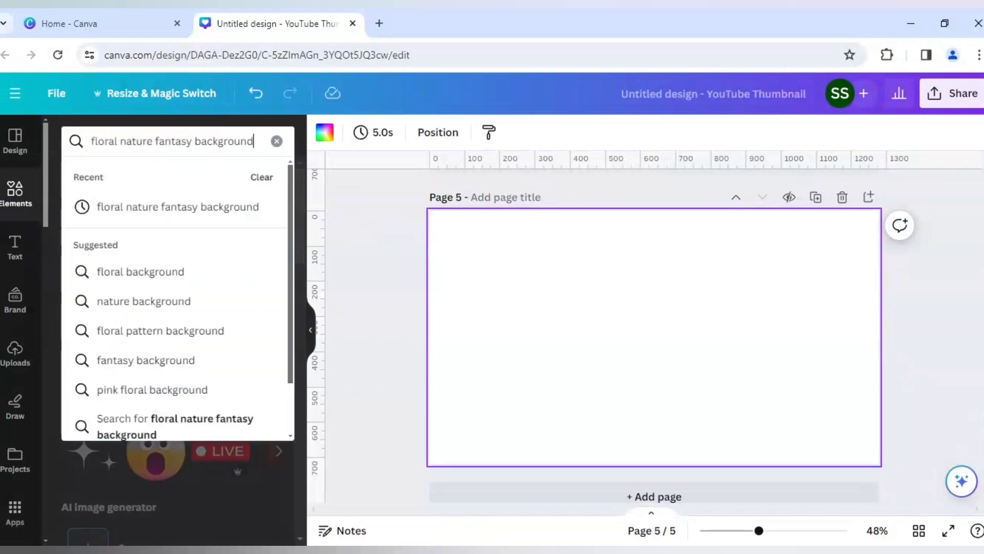
key("Return")
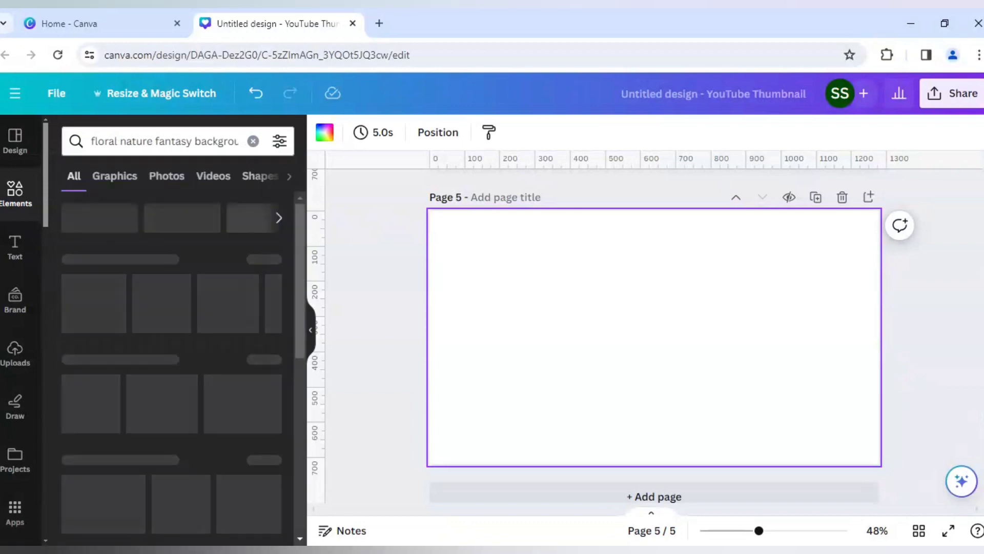
left_click(164, 177)
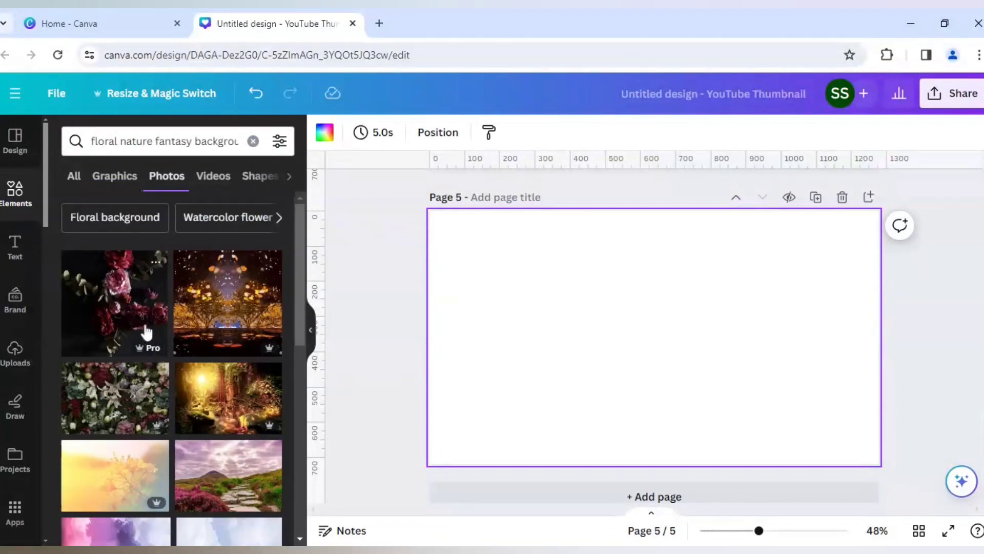
- Add the mirrored golden trees photo to page 5 and set it as the page background
left_click(205, 331)
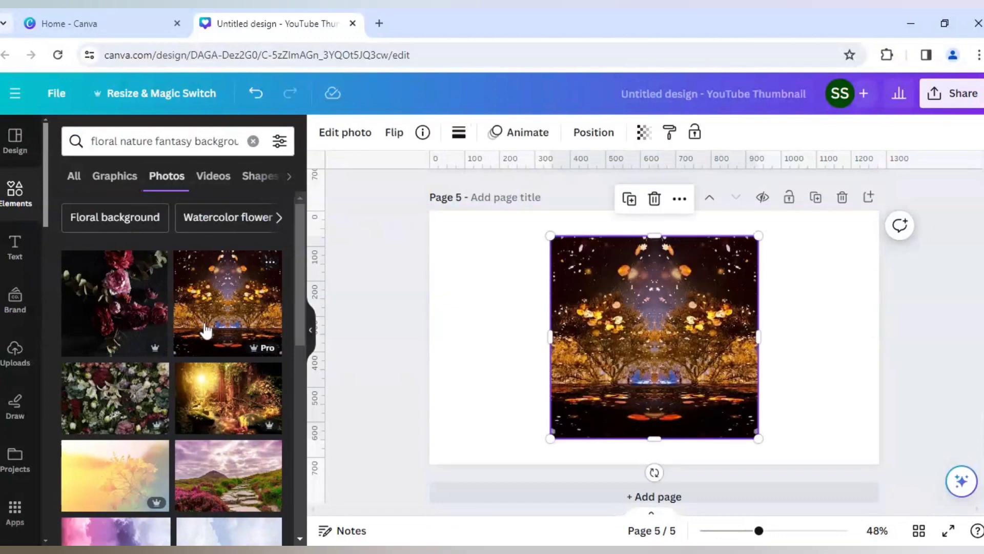
right_click(588, 355)
left_click(679, 488)
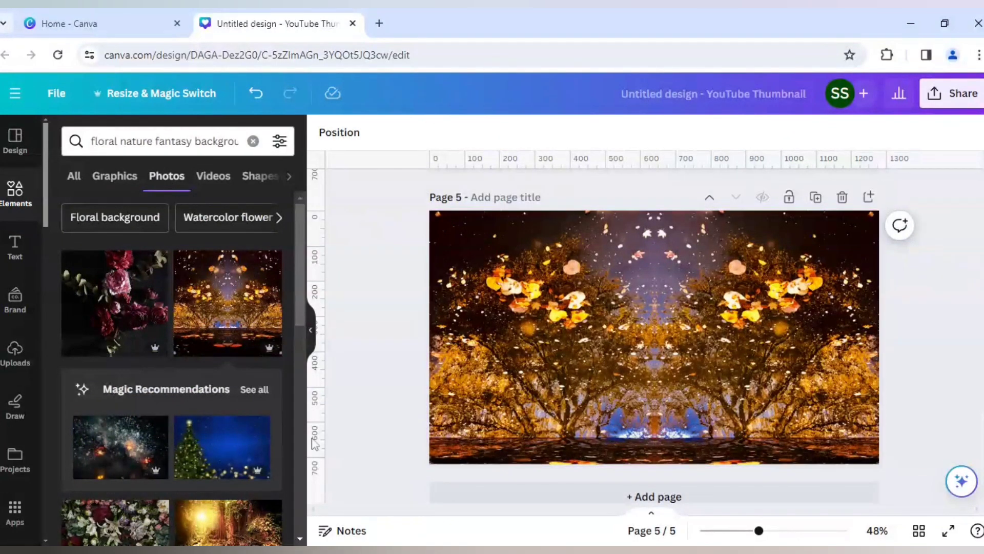
- Add the photo of the misty teal forest path with red autumn leaves to page 5 and replace the page background with it
scroll(202, 453, "down", 5)
scroll(197, 429, "down", 5)
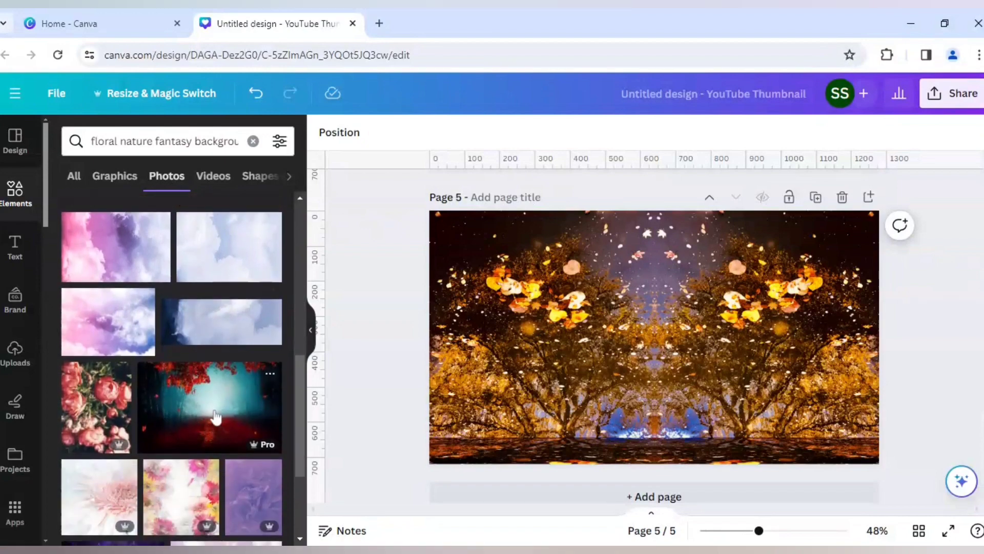
left_click(215, 418)
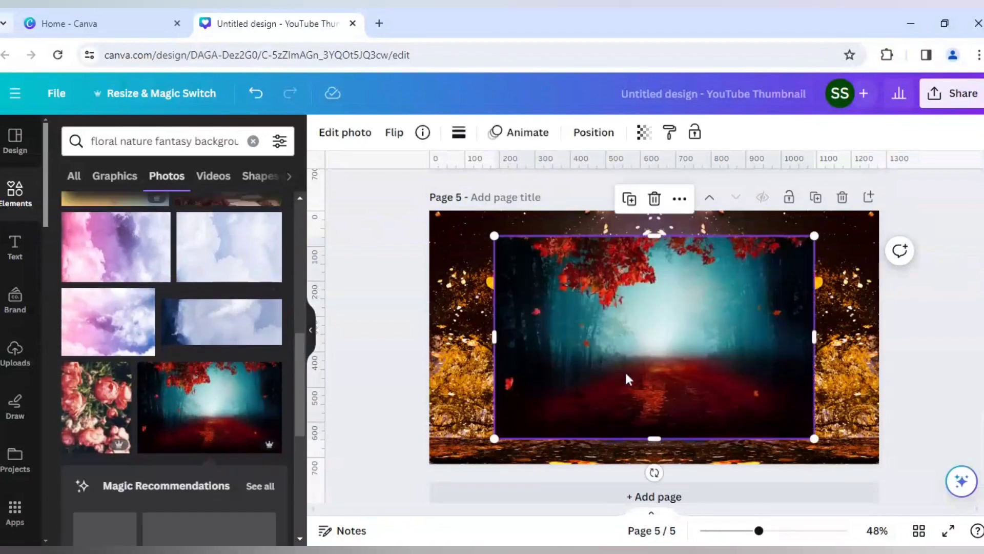
right_click(626, 378)
left_click(707, 491)
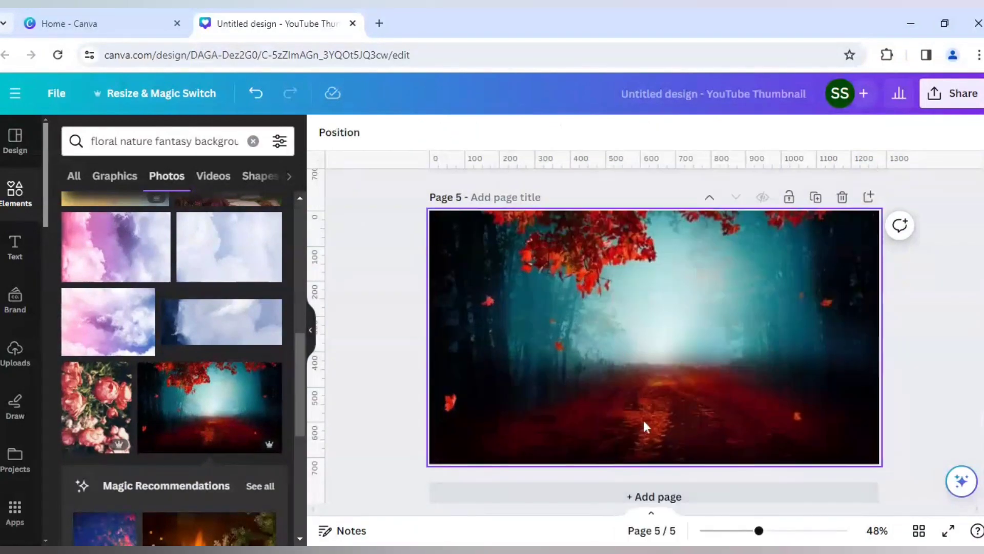
left_click(410, 334)
mouse_move(759, 530)
left_mouse_down()
mouse_move(783, 531)
mouse_move(748, 531)
left_mouse_up()
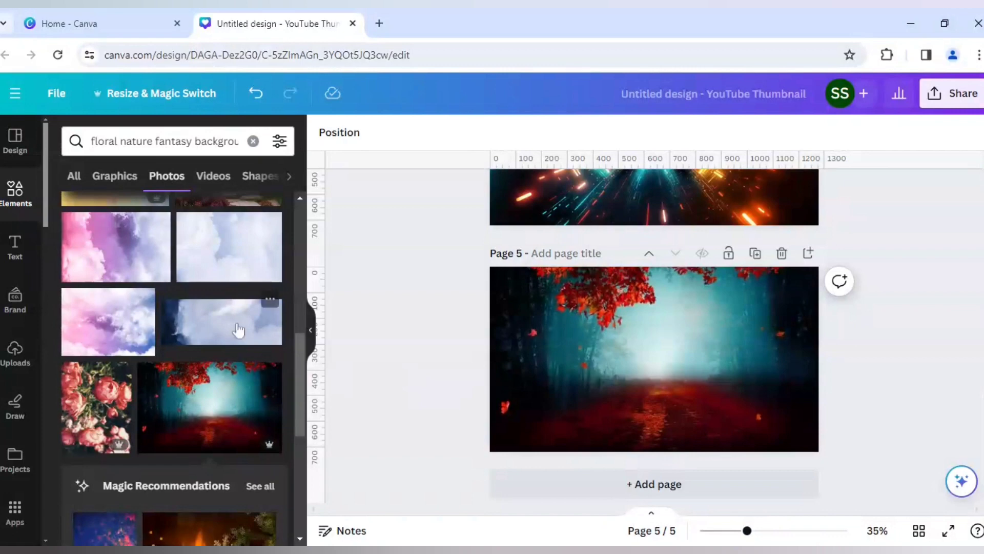
- Examine the video and graphics results for "floral nature fantasy background", then return to the photo results
left_click(201, 180)
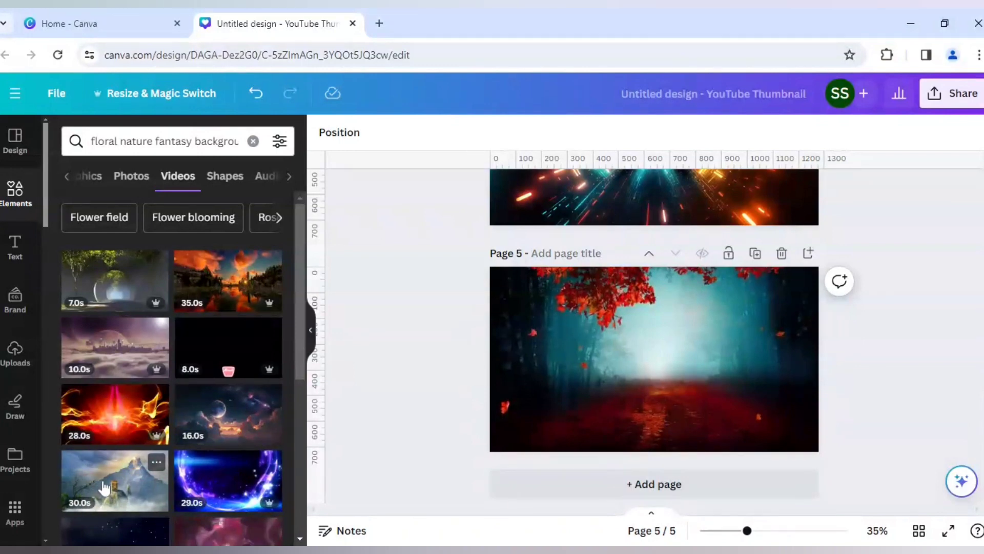
left_click(97, 179)
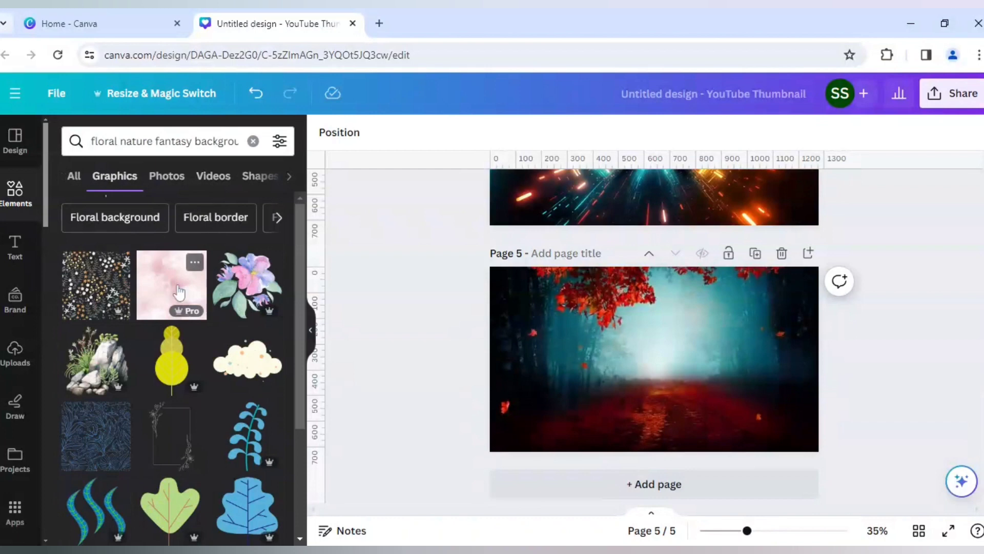
scroll(178, 292, "down", 3)
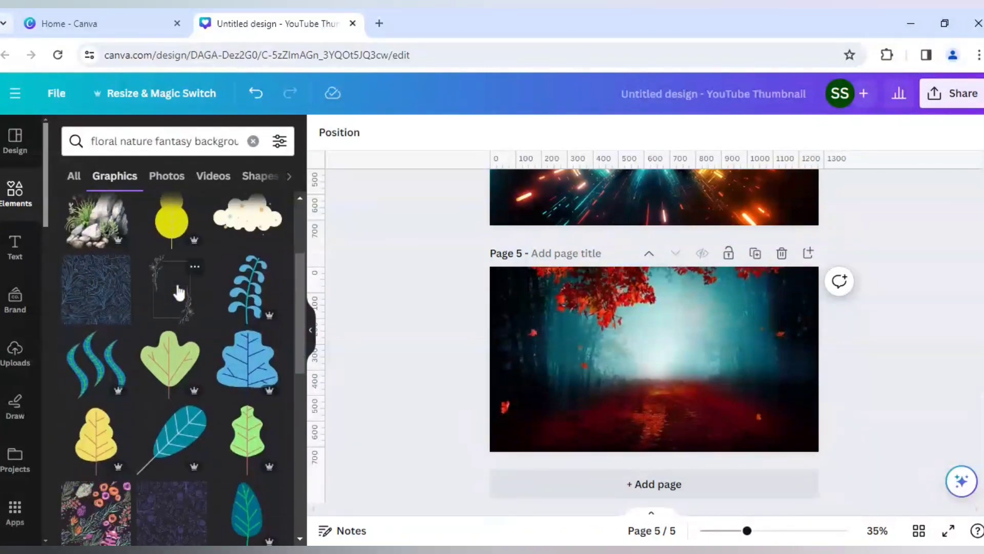
scroll(179, 292, "up", 3)
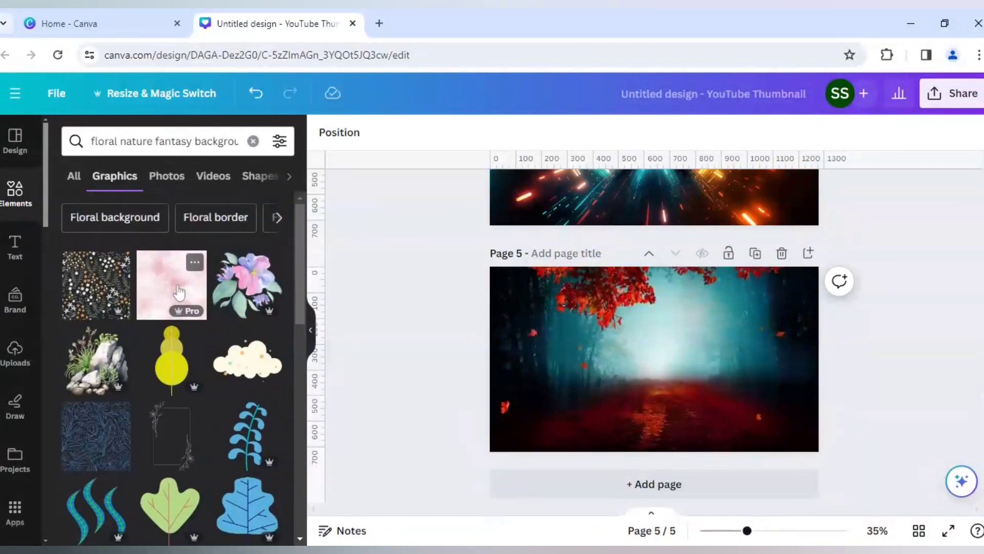
scroll(179, 293, "down", 2)
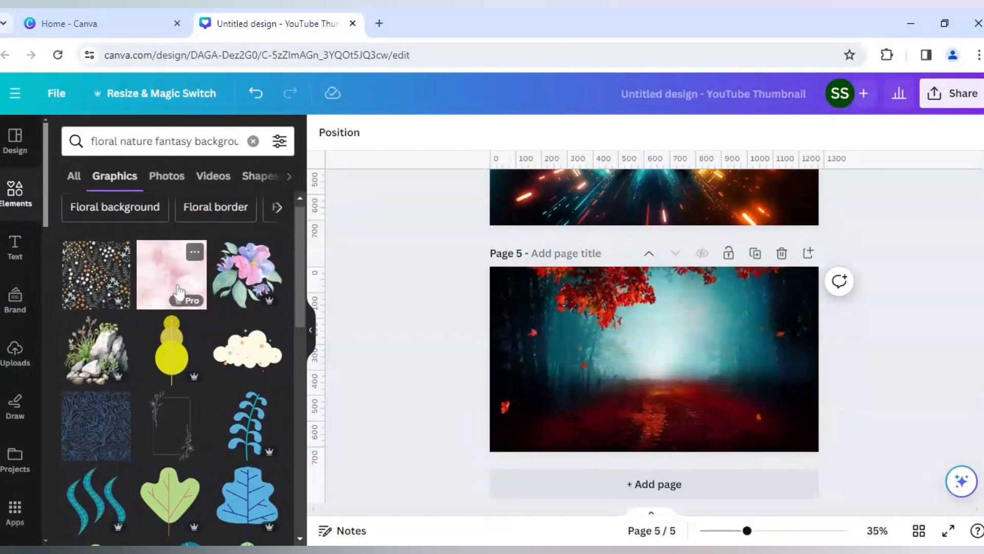
left_click(161, 176)
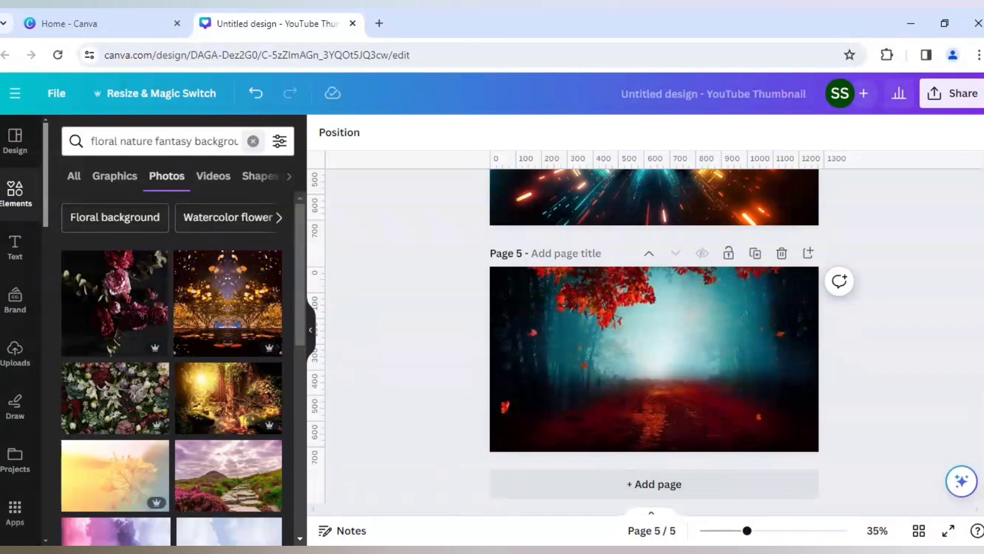
- Search the elements for "fantasy fairy tales" and show only photos
left_click(252, 141)
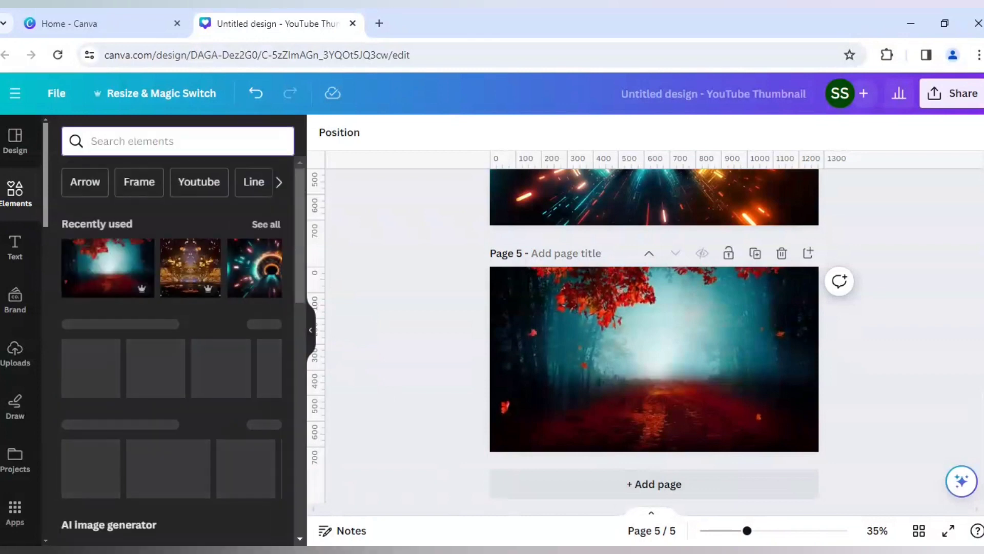
type("fantasy fairy tales")
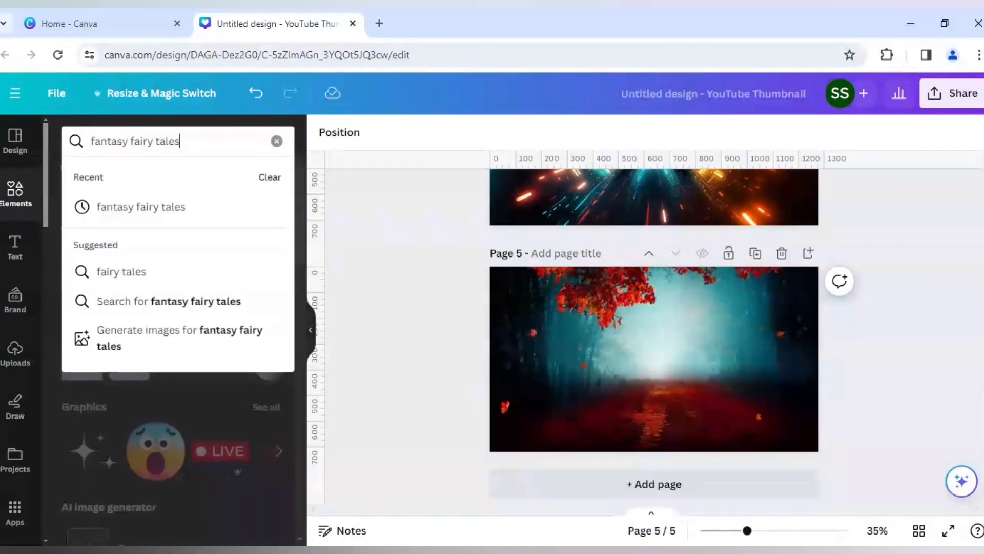
key("Return")
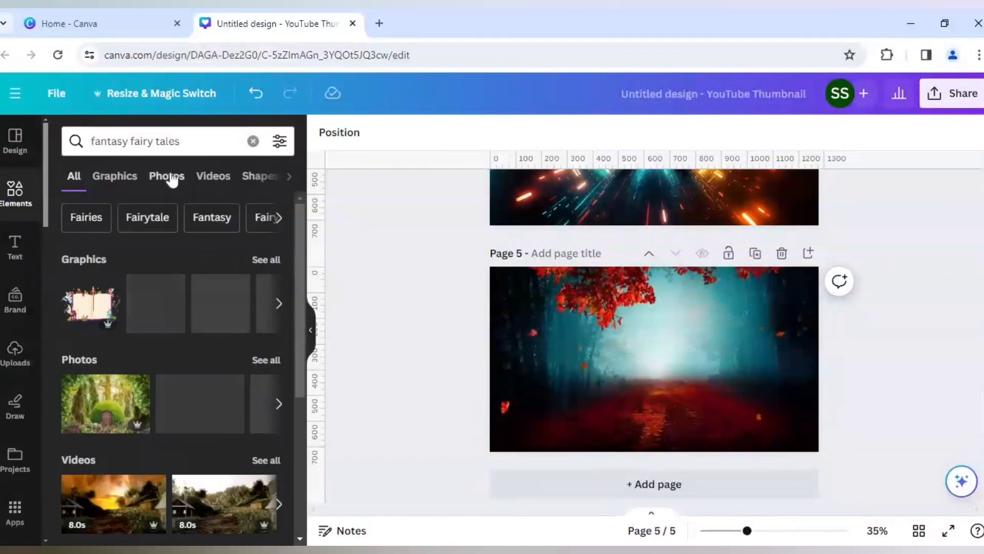
left_click(169, 177)
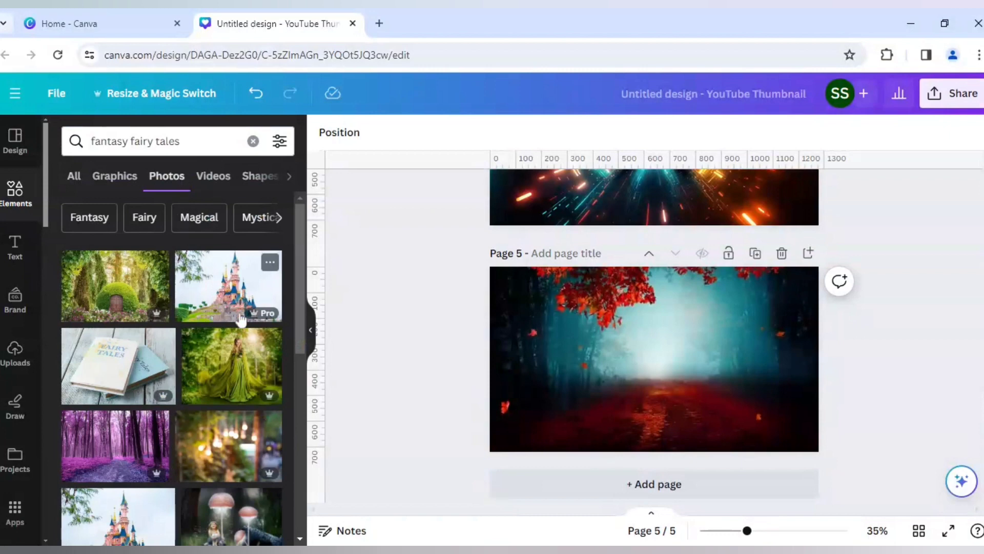
- Add a blank page 6 and set the pink fairy-tale castle photo with blue turrets as its background
left_click(535, 489)
left_click(226, 282)
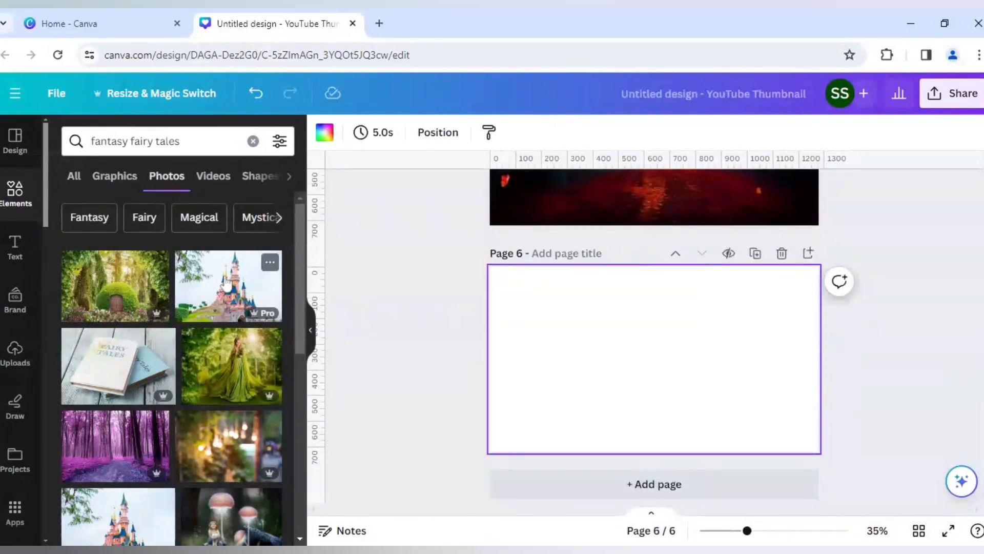
right_click(710, 378)
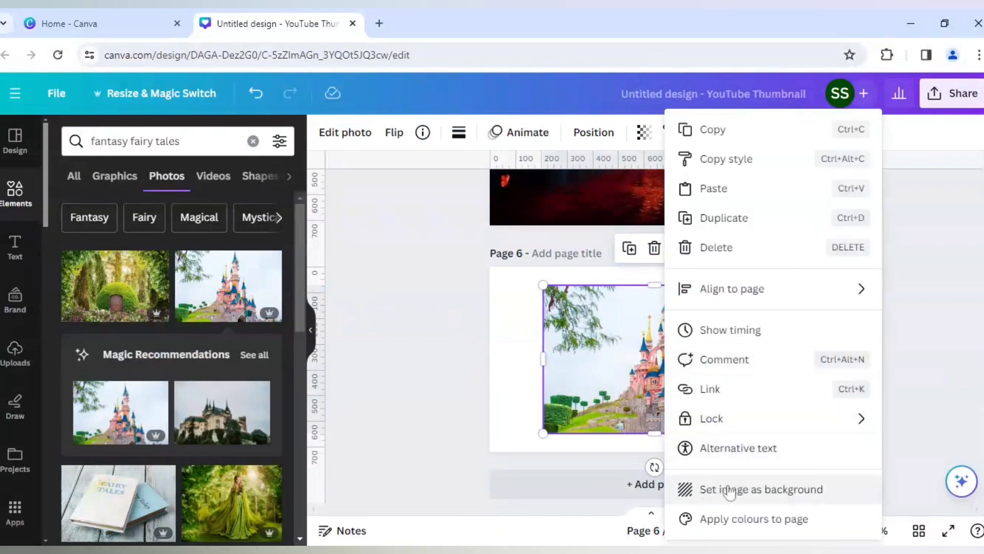
left_click(732, 488)
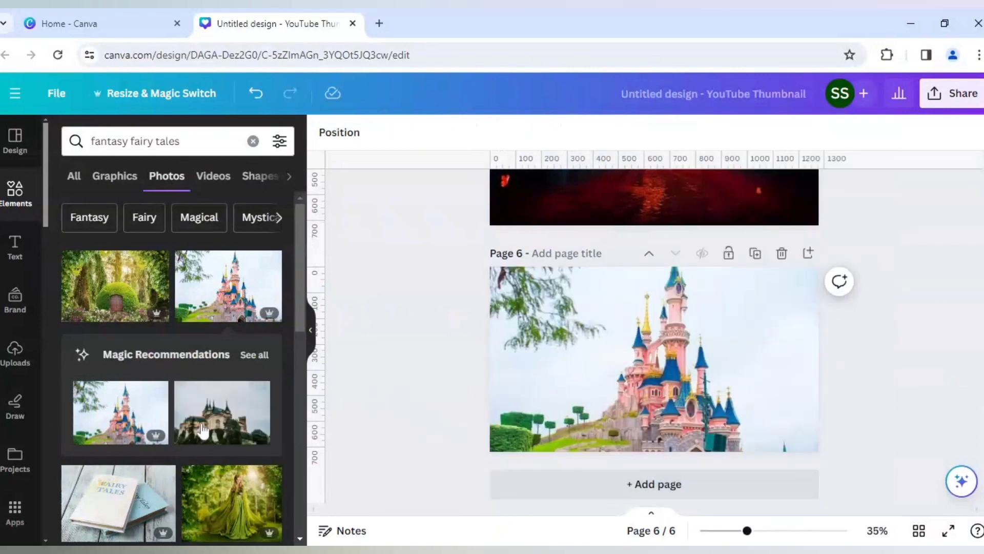
- Replace page 6's background with the photo of the winged child sitting beneath giant pink mushrooms
scroll(203, 431, "down", 3)
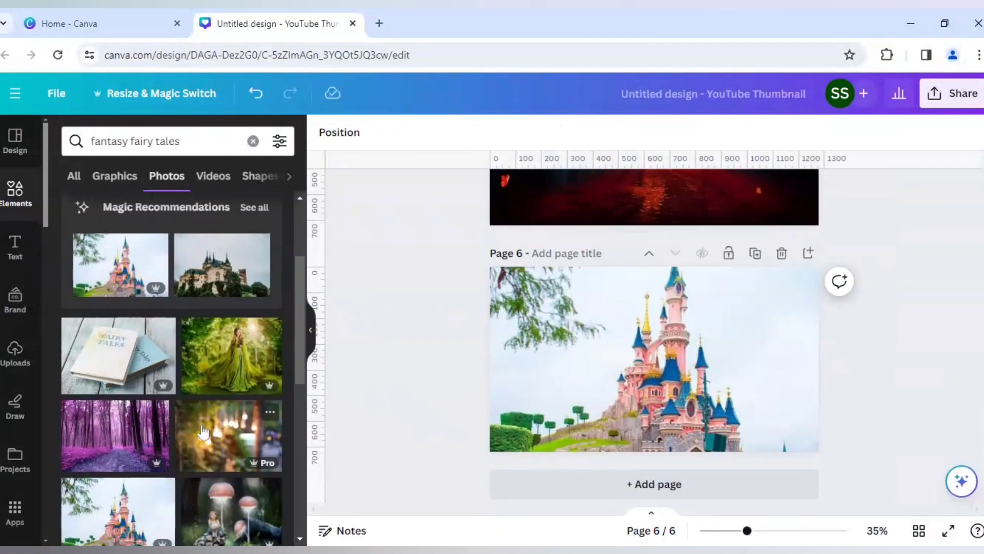
scroll(203, 431, "down", 2)
left_click(204, 428)
right_click(599, 389)
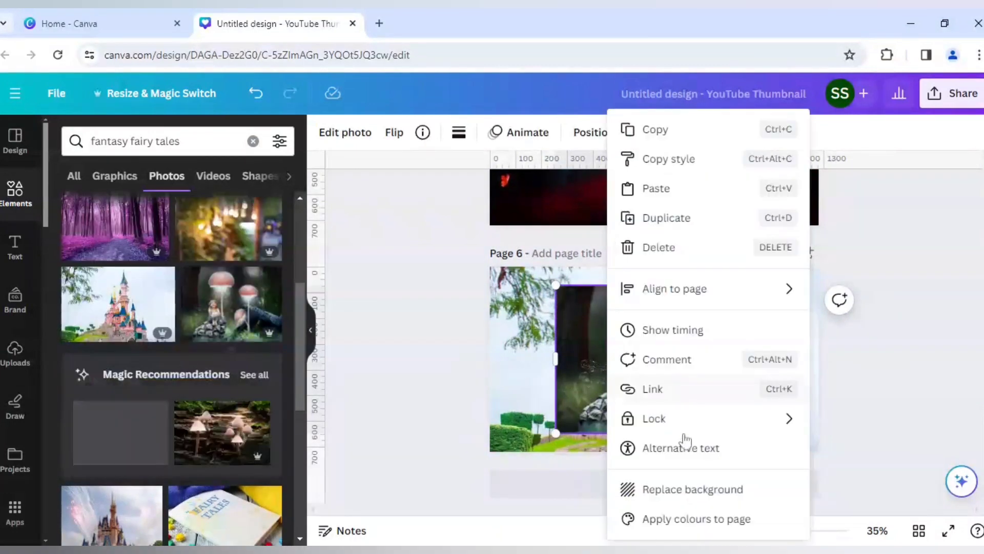
left_click(689, 488)
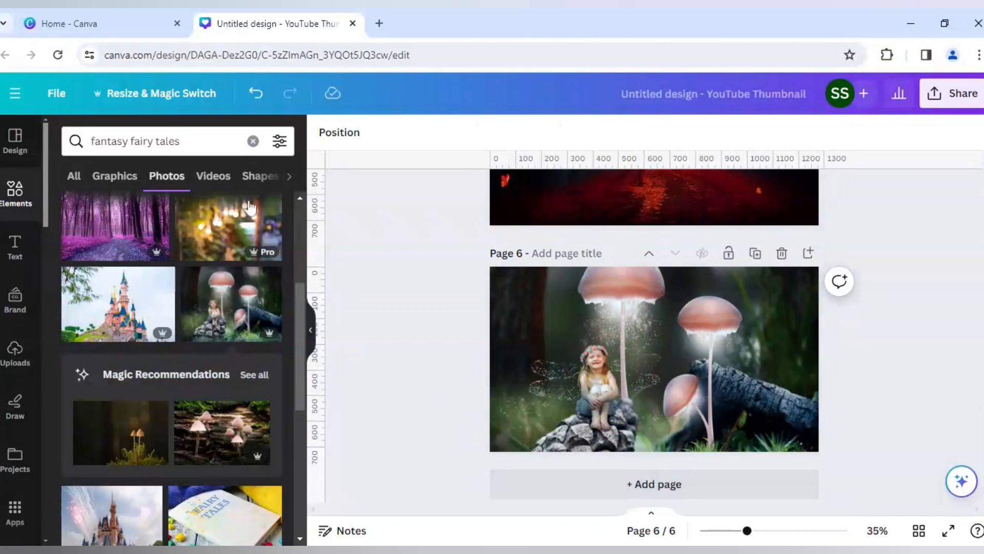
- Examine the graphics and video results for "fantasy fairy tales"
left_click(125, 180)
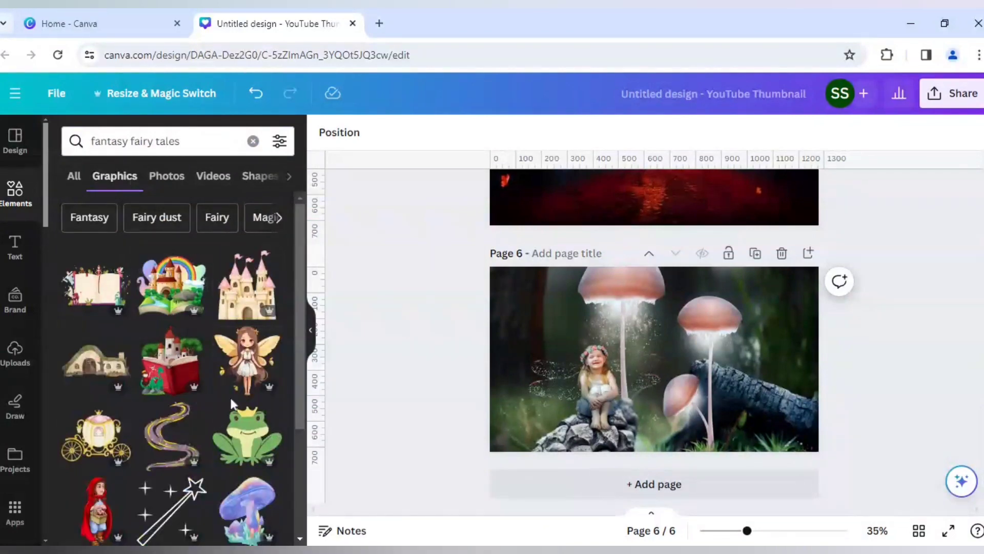
scroll(128, 421, "down", 1)
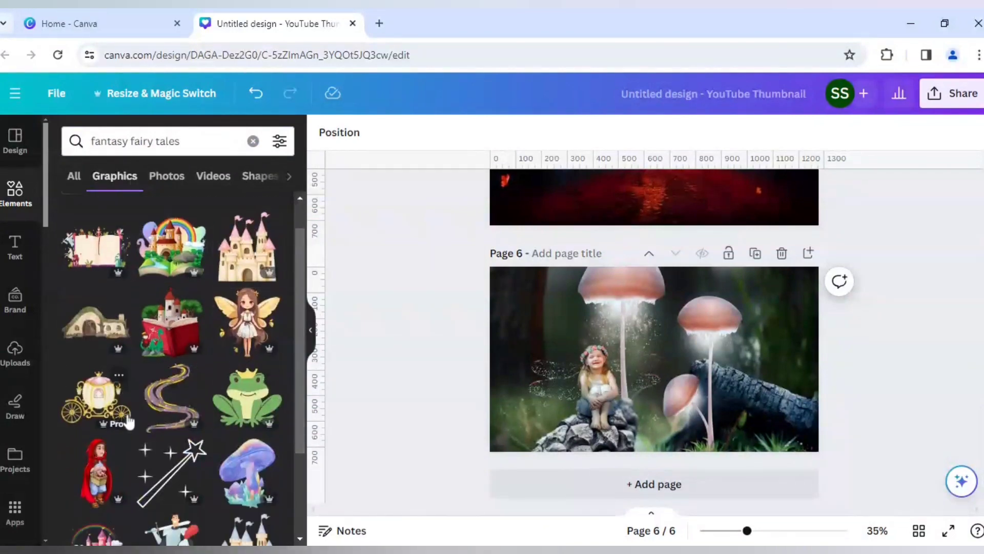
scroll(128, 421, "down", 5)
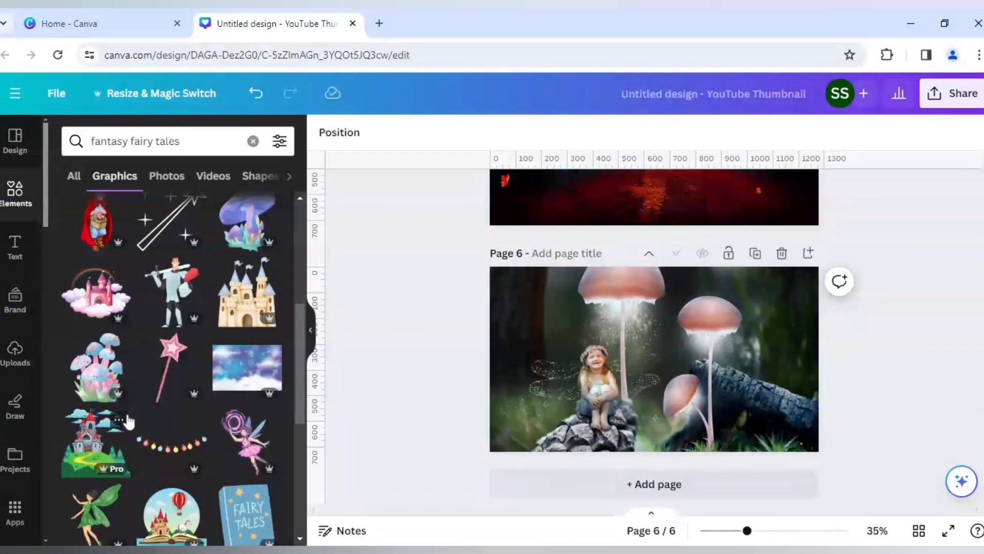
scroll(128, 421, "down", 2)
left_click(210, 178)
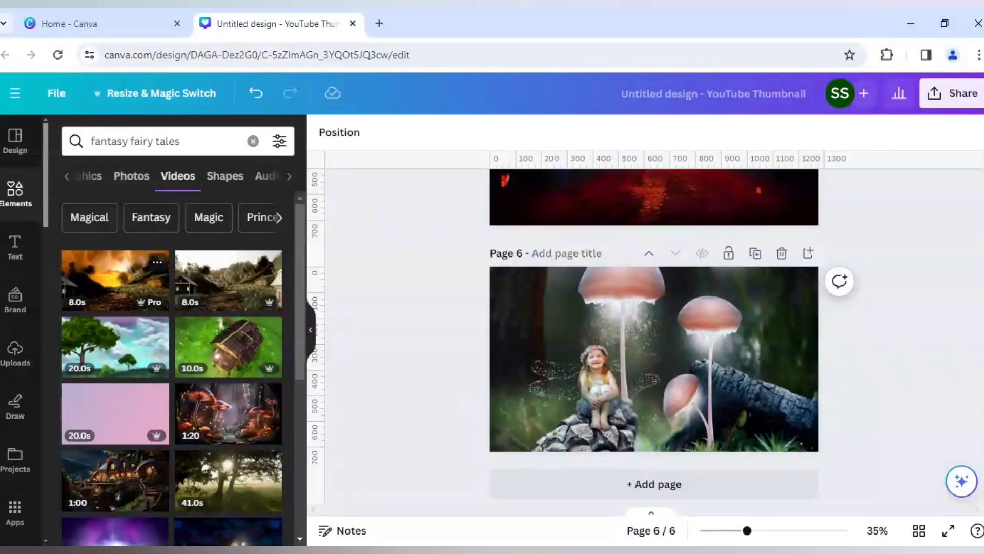
- Add a blank page 7, search the elements for "mushrooms fantasy forest" and show only photos
left_click(545, 493)
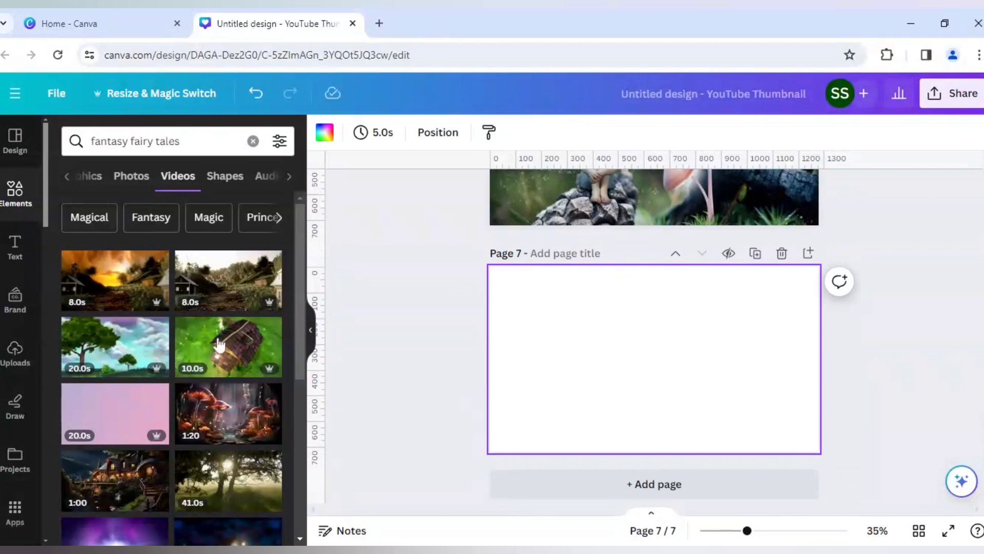
key("ctrl+a")
key("BackSpace")
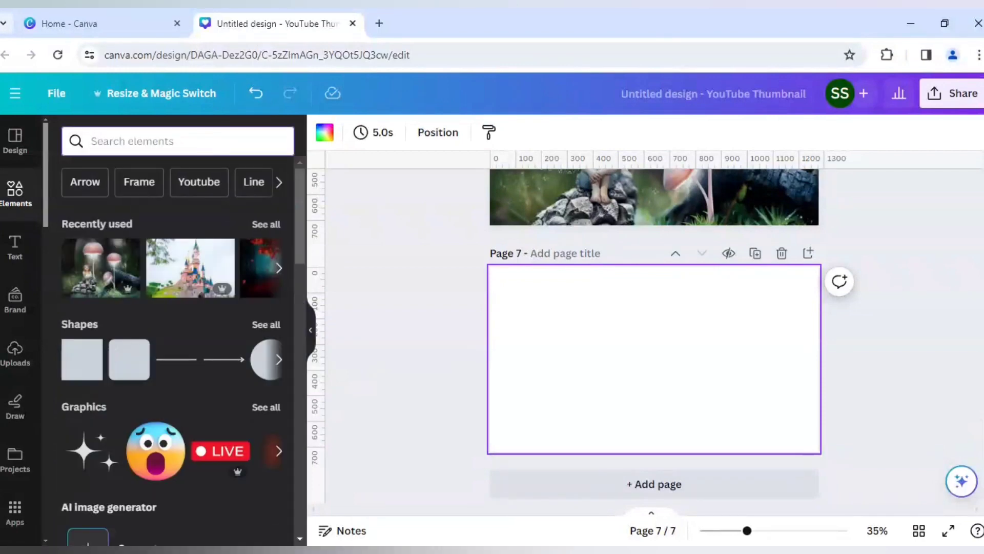
type("mushrooms fantasy forest")
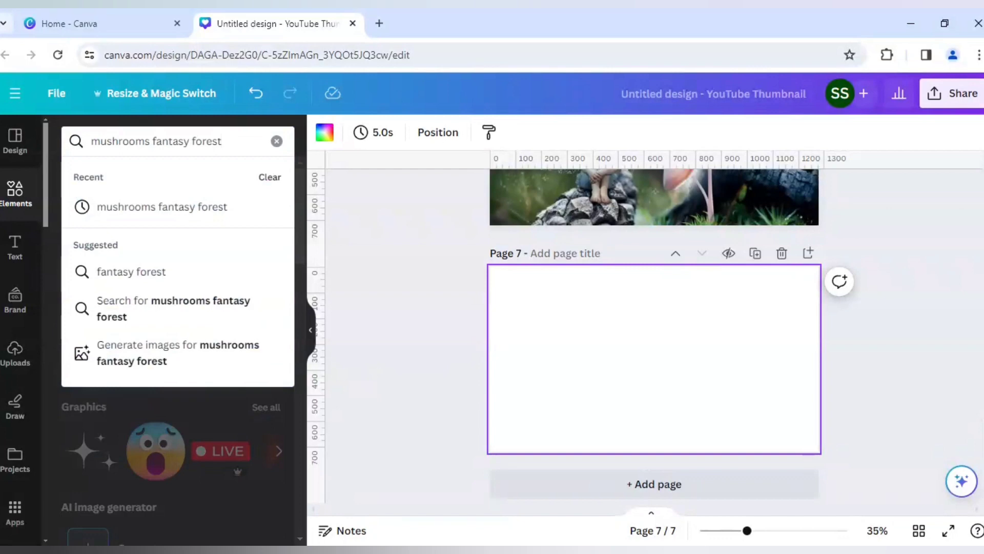
key("Return")
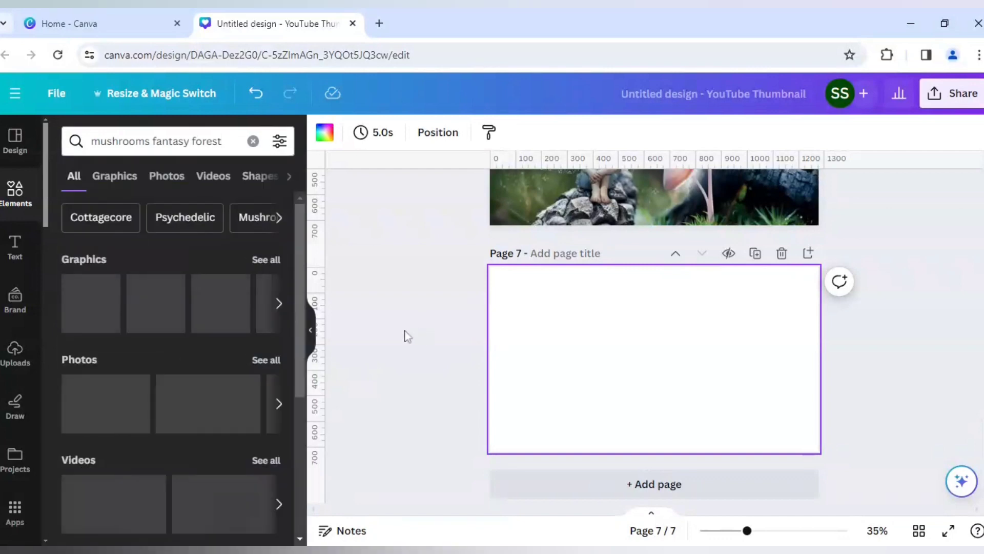
left_click(166, 179)
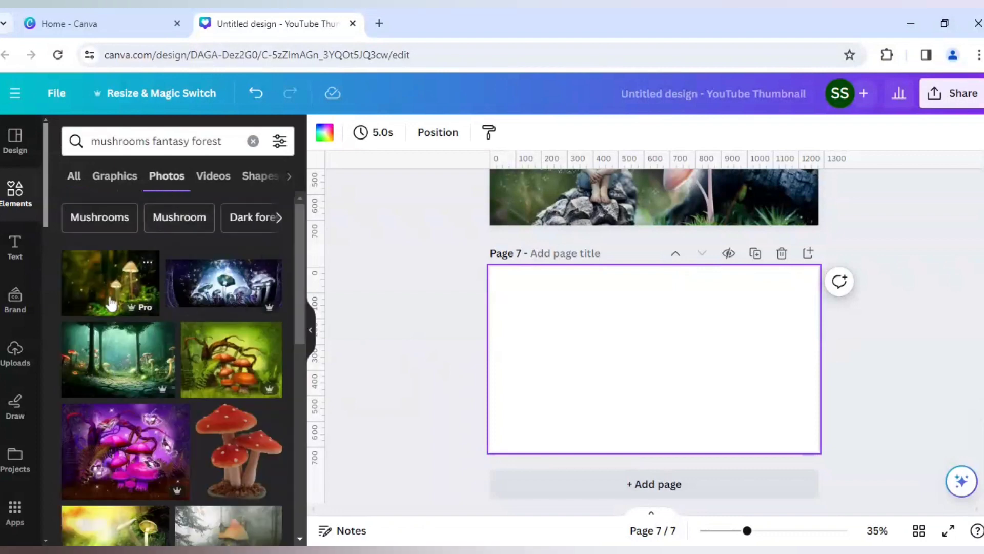
- Add the photo of glowing mushrooms on dark moss to page 7 and set it as the page background
scroll(111, 303, "down", 3)
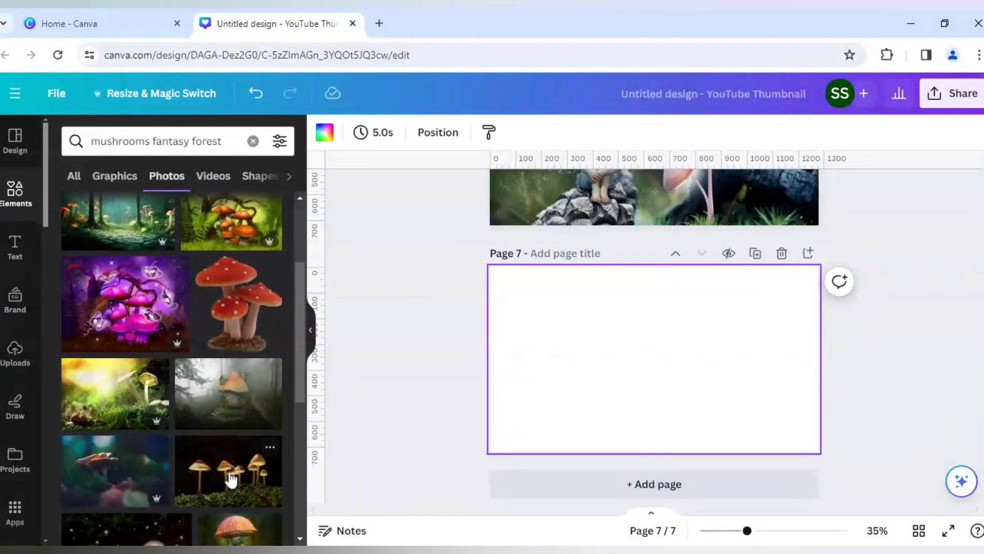
left_click(232, 479)
right_click(636, 393)
left_click(733, 486)
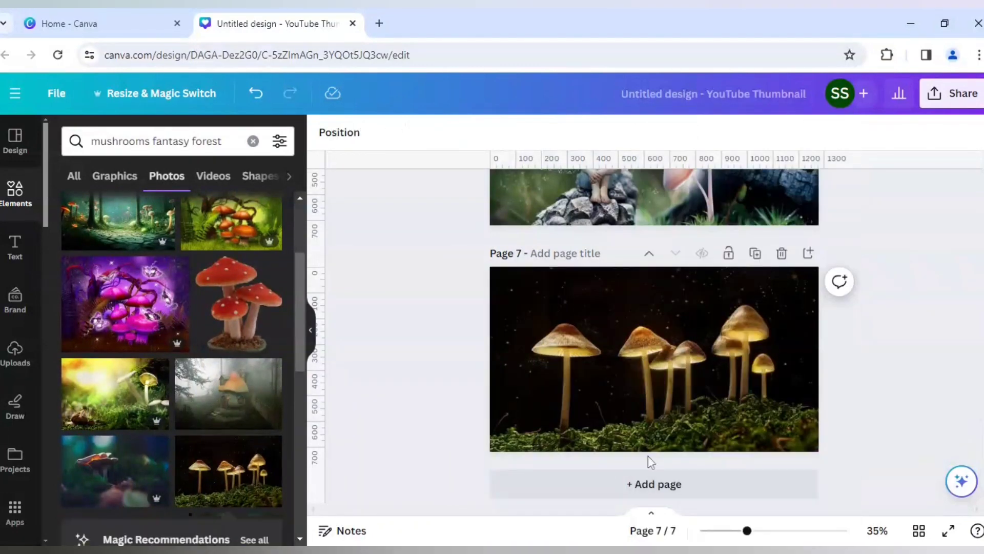
- Examine the video and graphics results for "mushrooms fantasy forest", including the details and keywords of the glowing orange and purple mushroom graphic
left_click(213, 175)
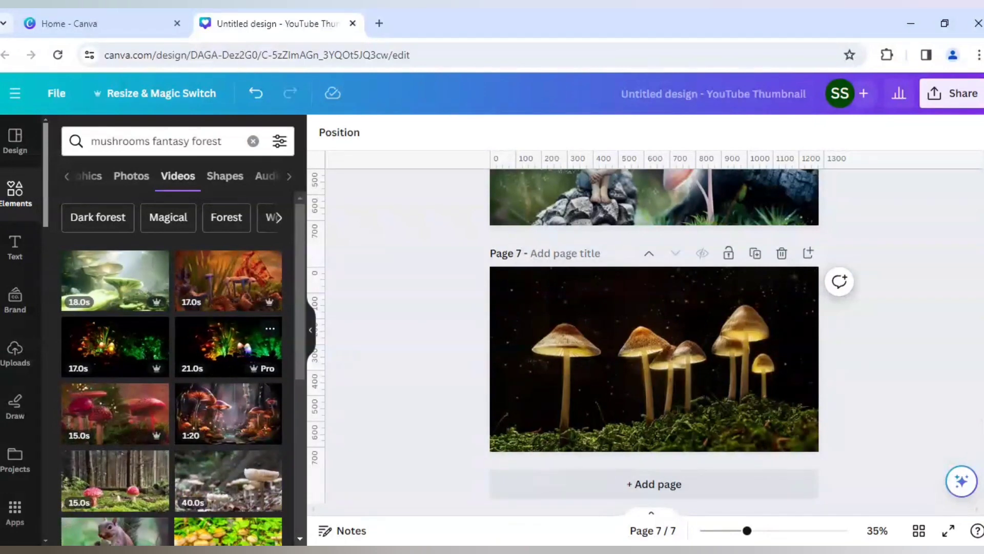
scroll(219, 369, "down", 3)
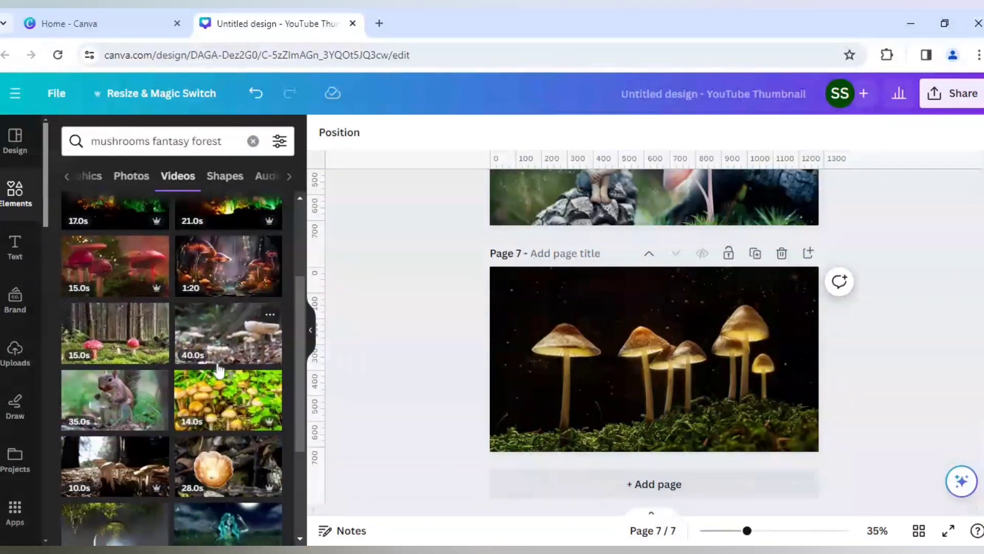
left_click(89, 178)
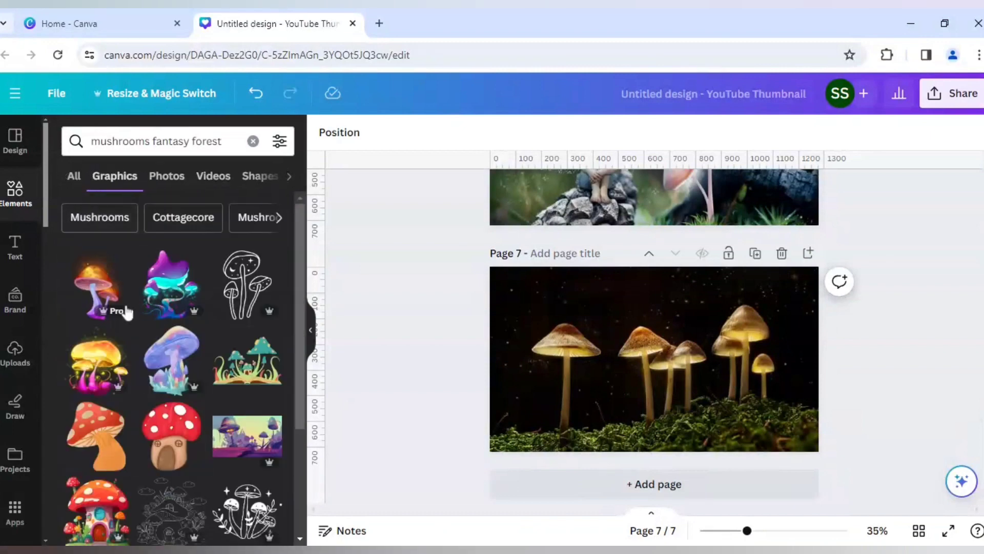
left_click(119, 268)
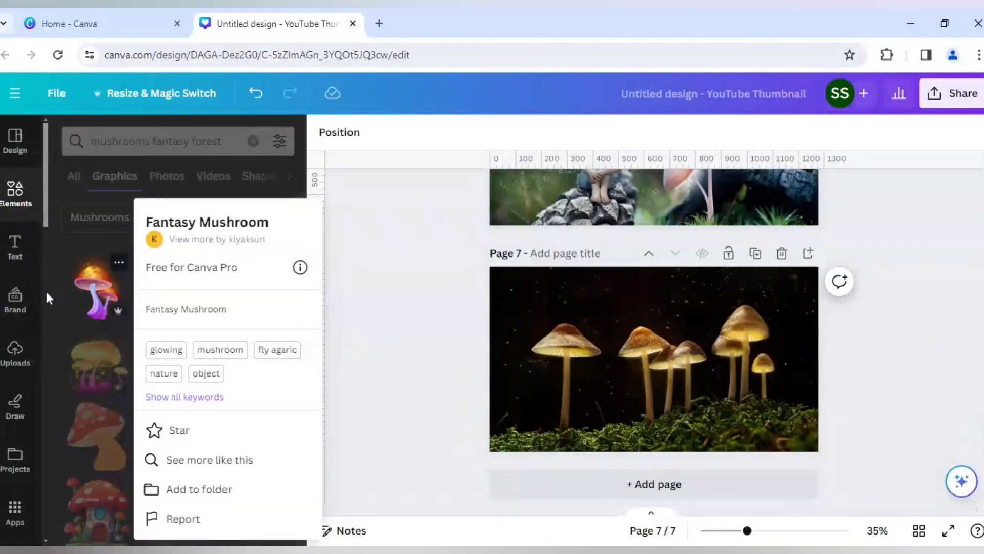
scroll(45, 290, "down", 6)
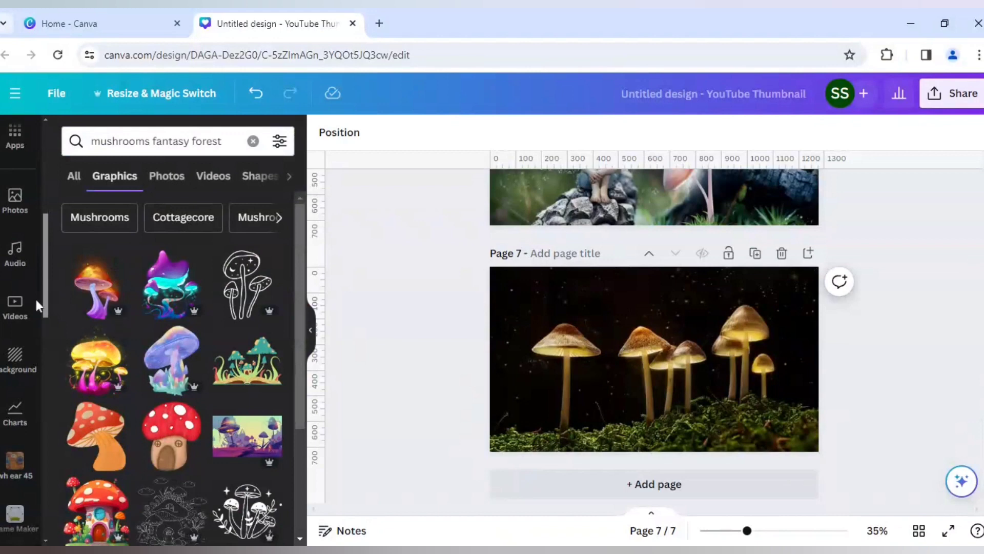
scroll(36, 299, "up", 5)
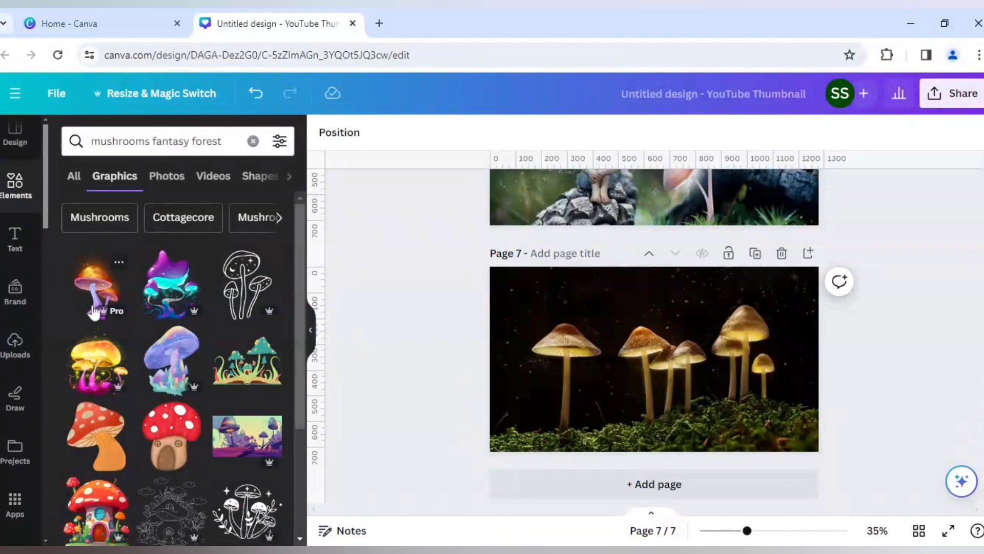